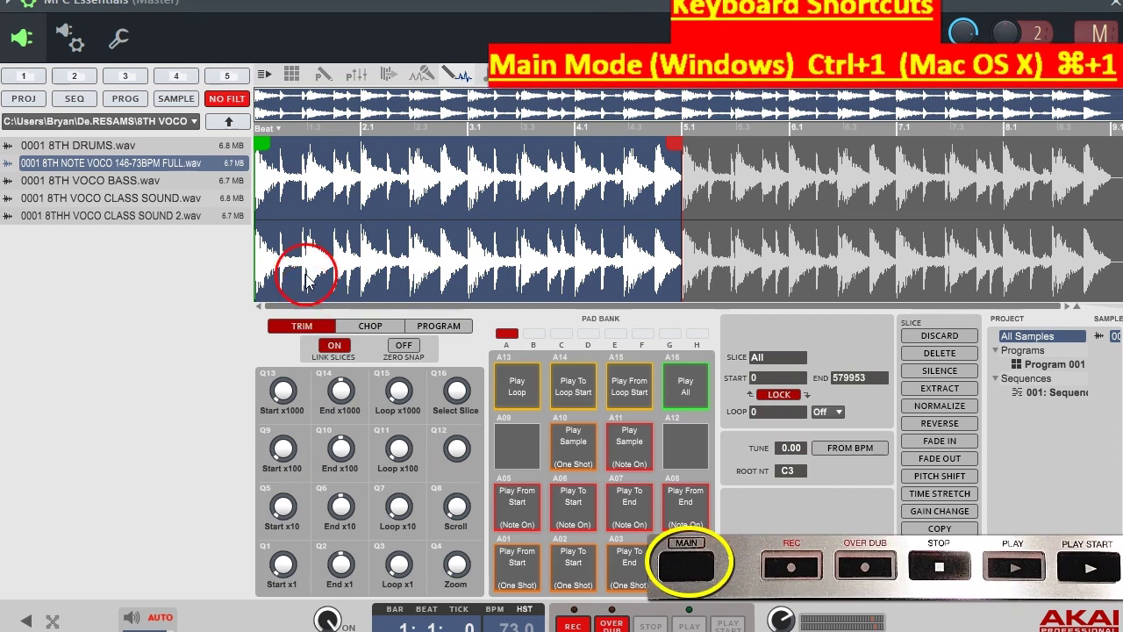
- Go from Main mode back to Sample Edit, showing the 8TH NOTE VOCO 146-73BPM FULL.wav waveform
click(292, 76)
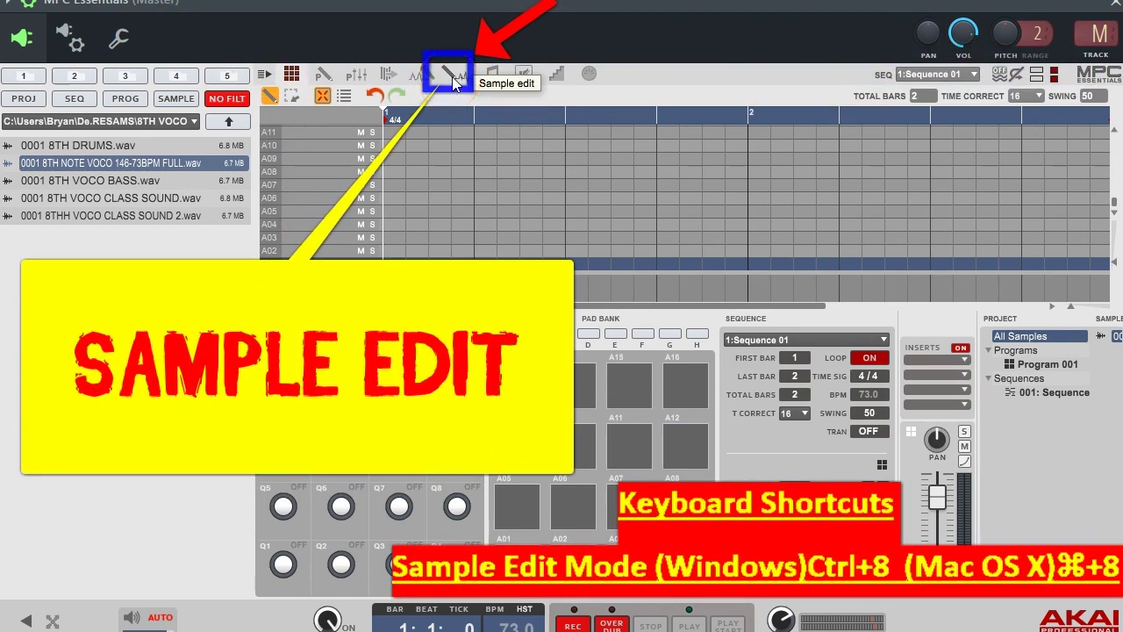
click(452, 76)
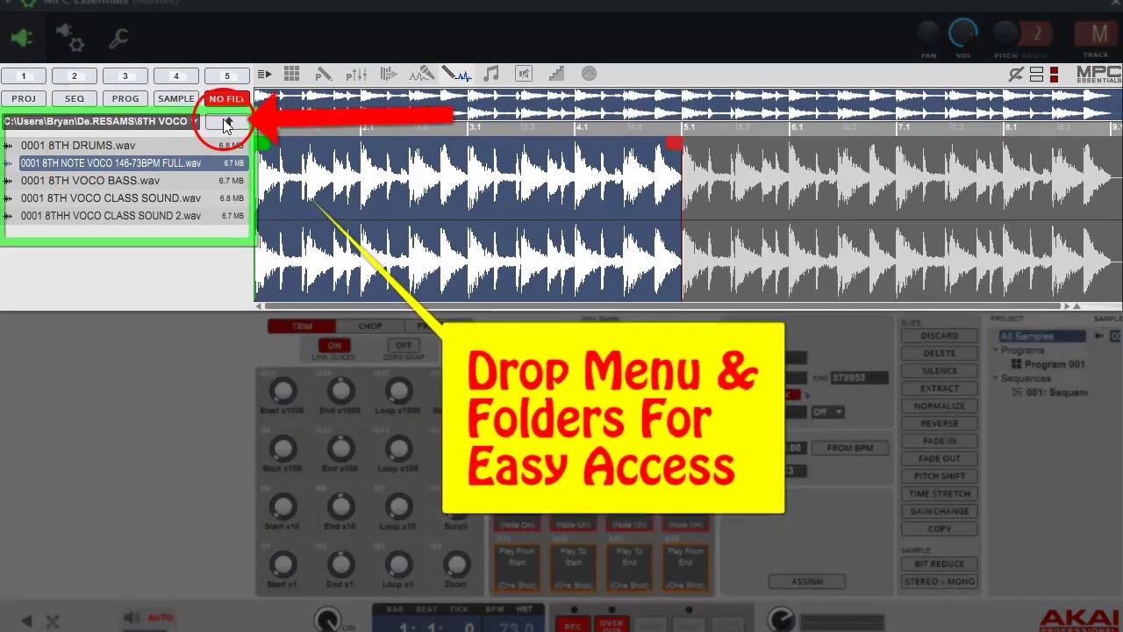
click(194, 121)
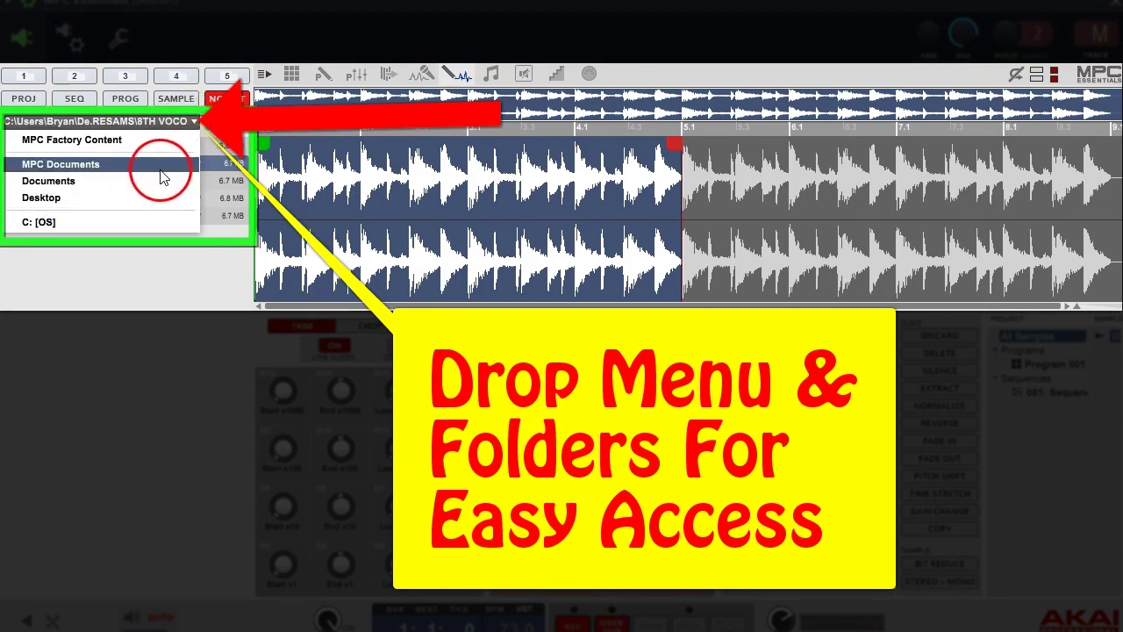
click(194, 123)
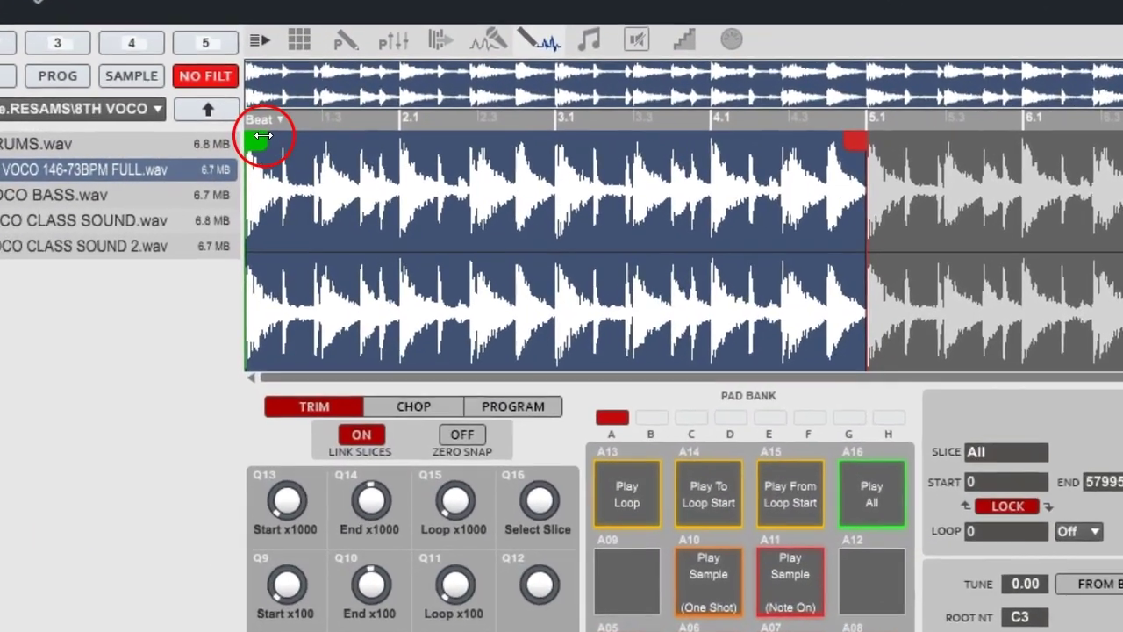
drag(262, 134, 277, 134)
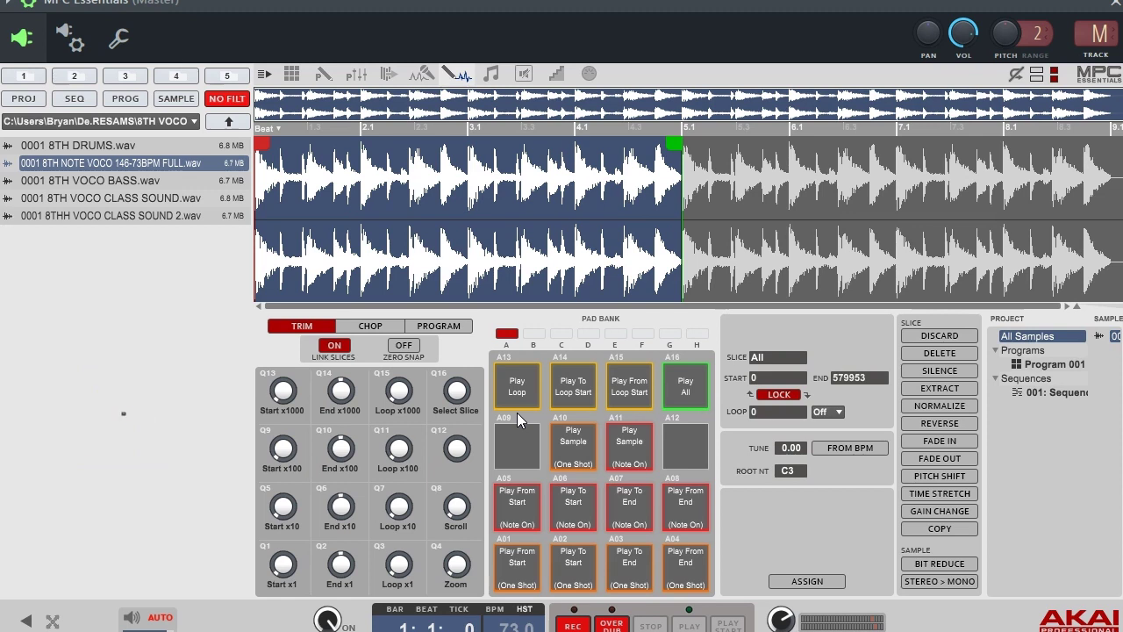
click(559, 438)
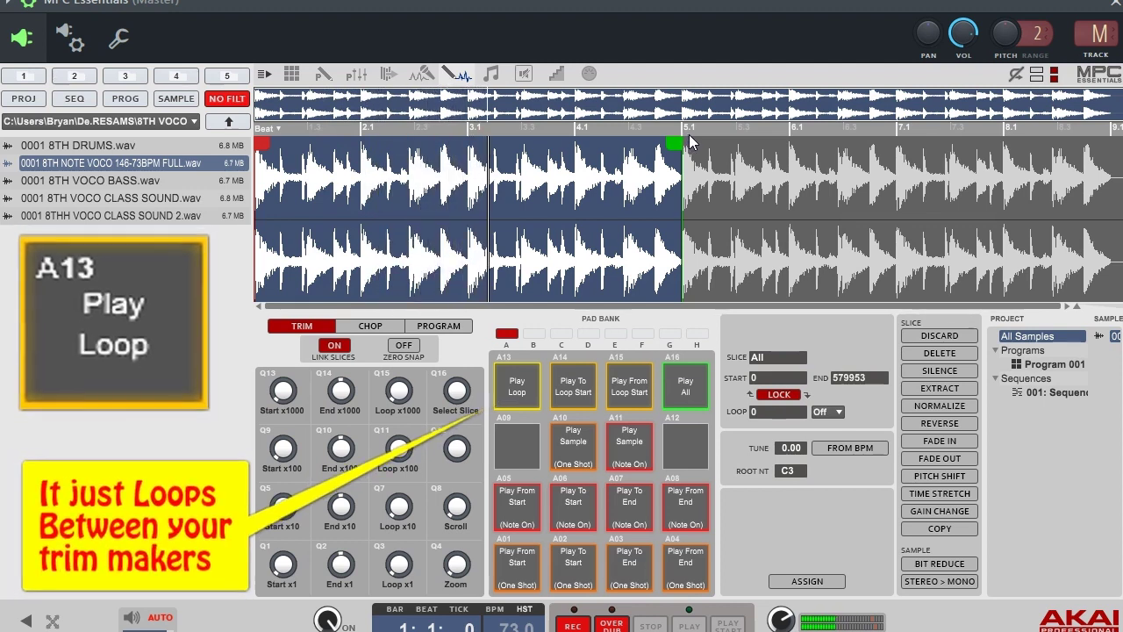
click(675, 140)
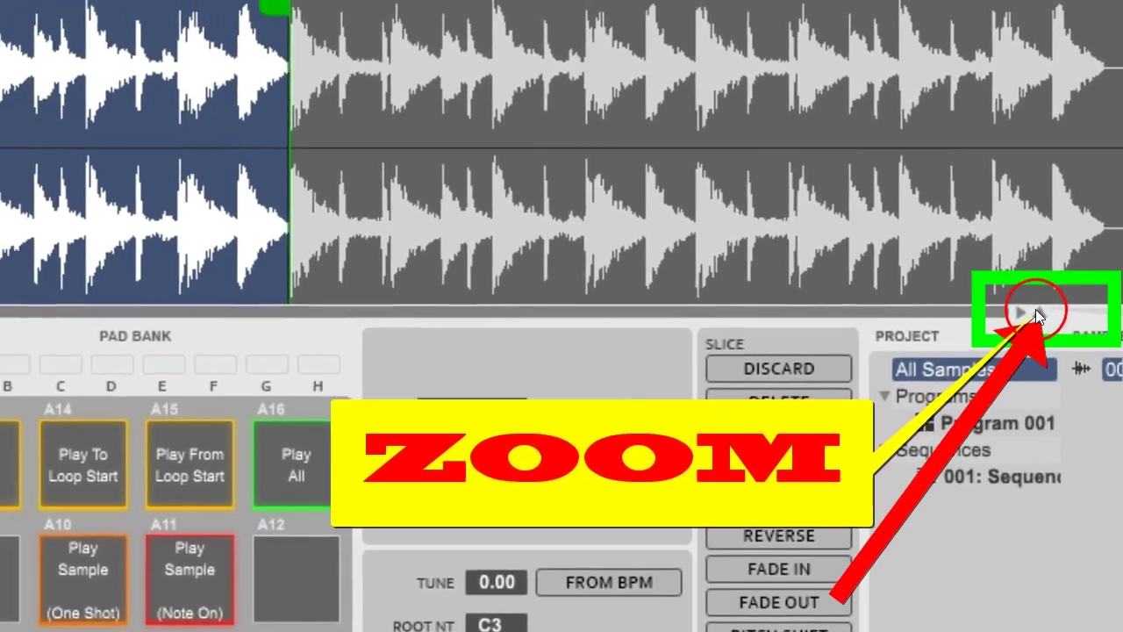
- Zoom into the waveform and turn Zero Snap on
click(1038, 282)
click(1038, 282)
drag(1074, 385, 1050, 396)
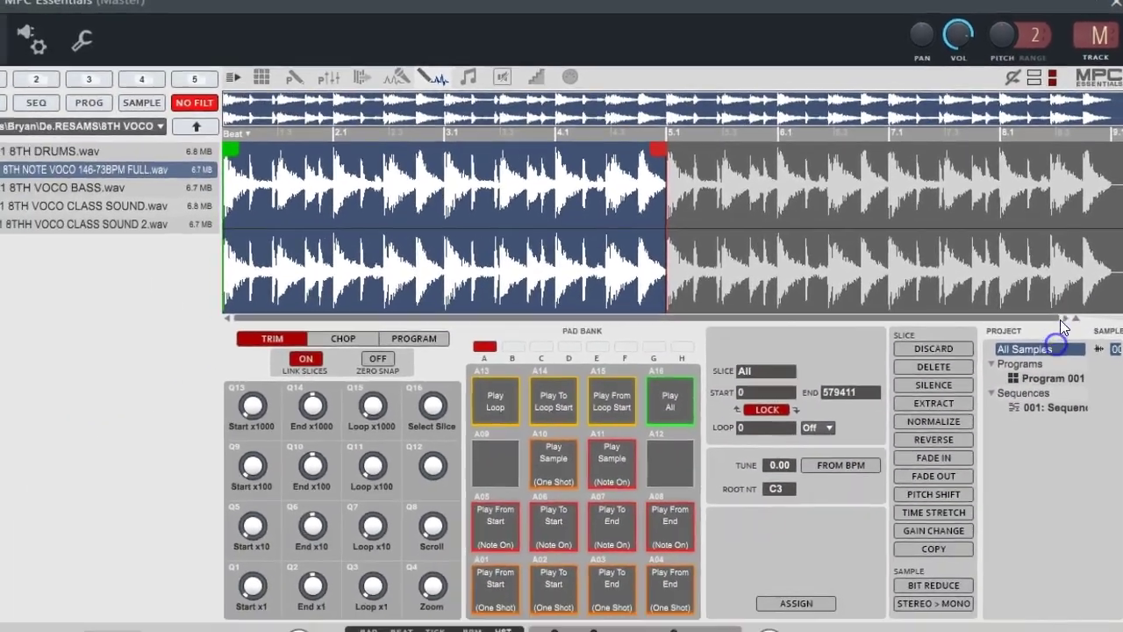
click(308, 359)
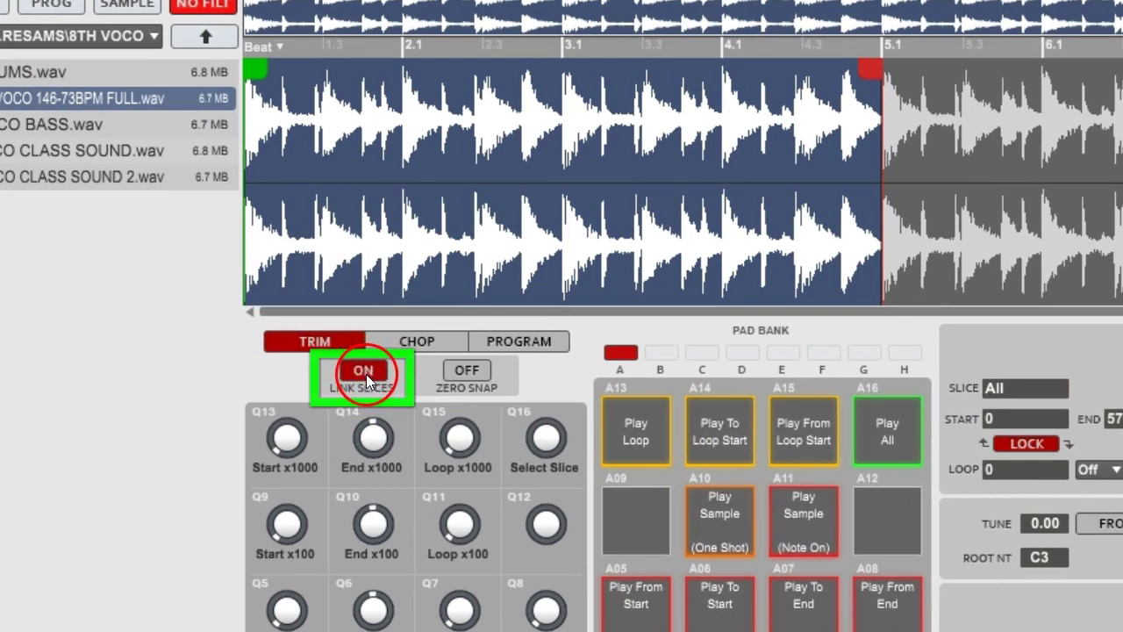
click(454, 370)
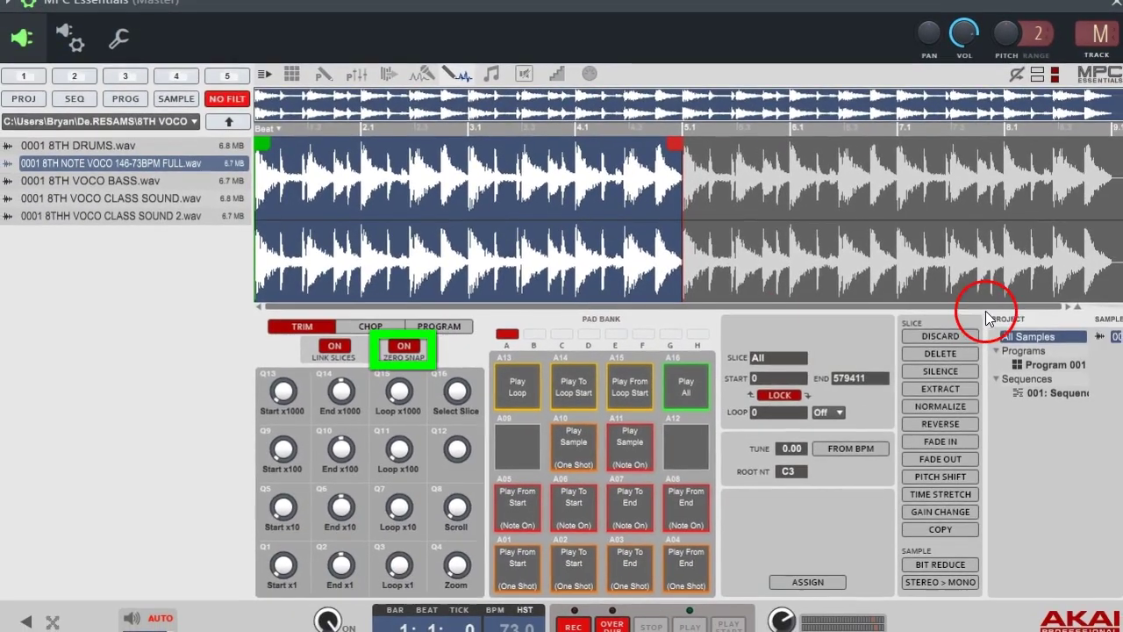
- Drag the end marker to 580021 on beat 5.1, with Zero Snap turned off
click(1079, 306)
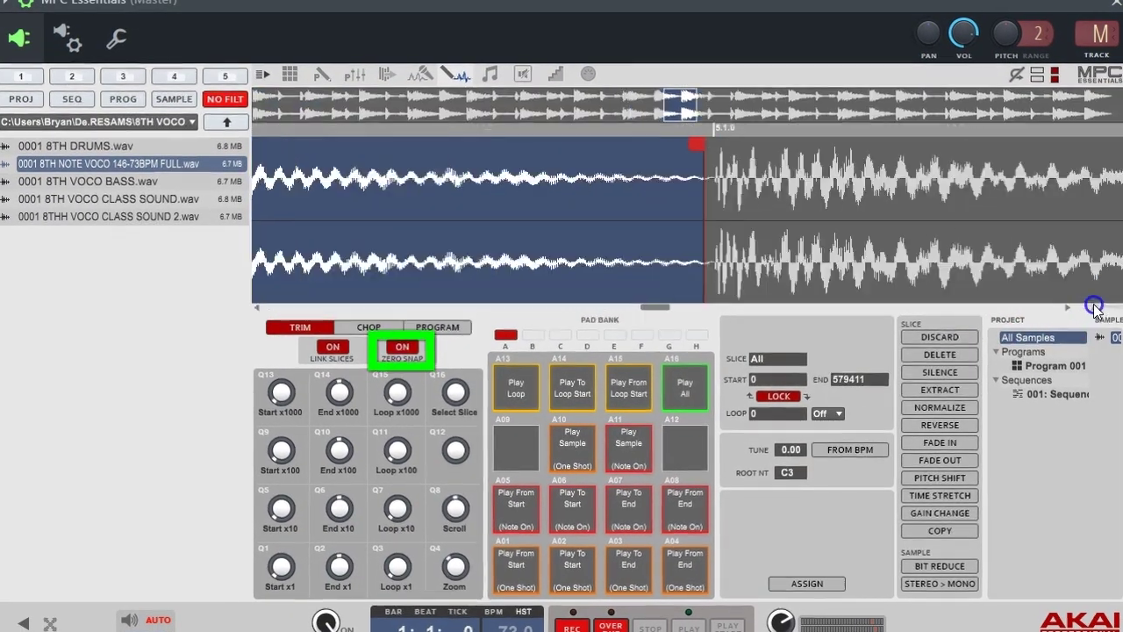
click(1107, 317)
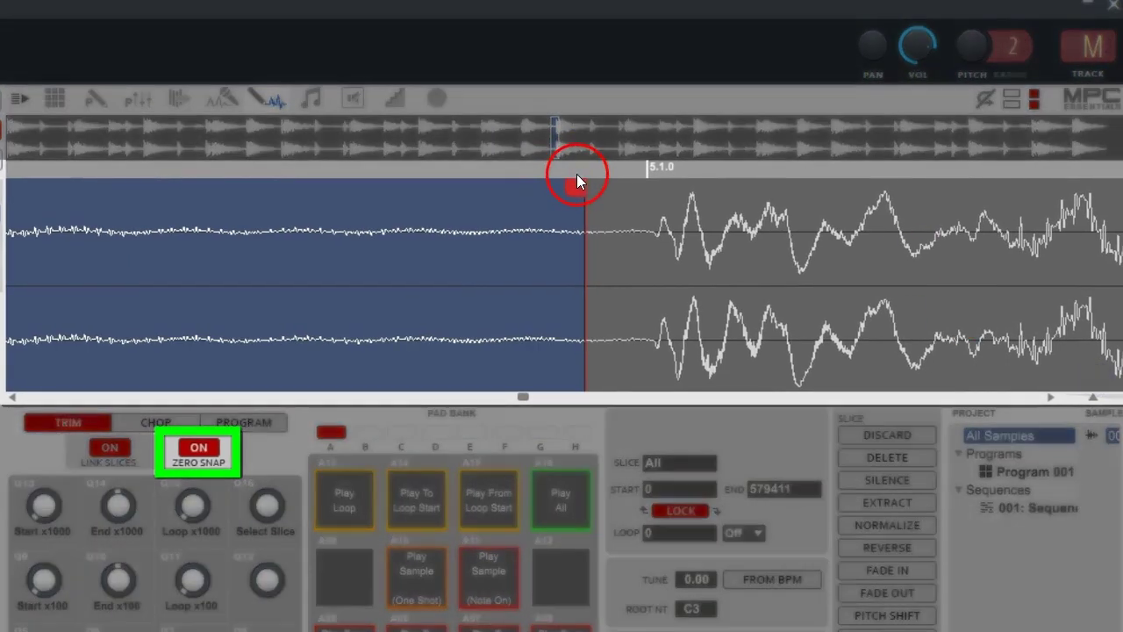
mouse_move(576, 178)
mouse_down()
mouse_move(660, 186)
mouse_move(652, 200)
mouse_up()
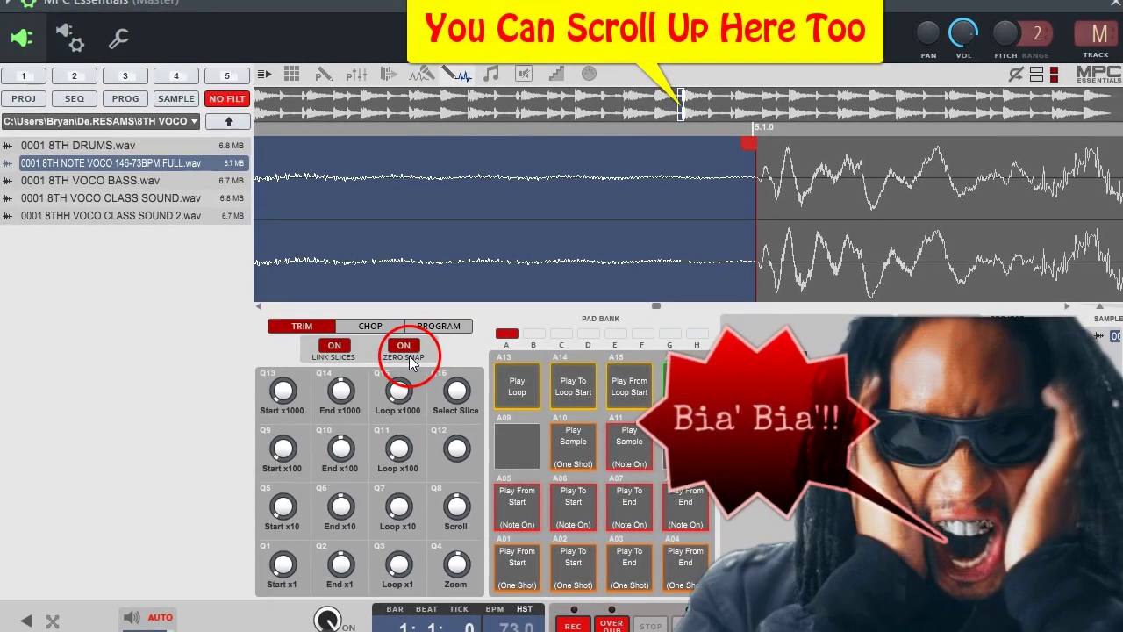
click(399, 348)
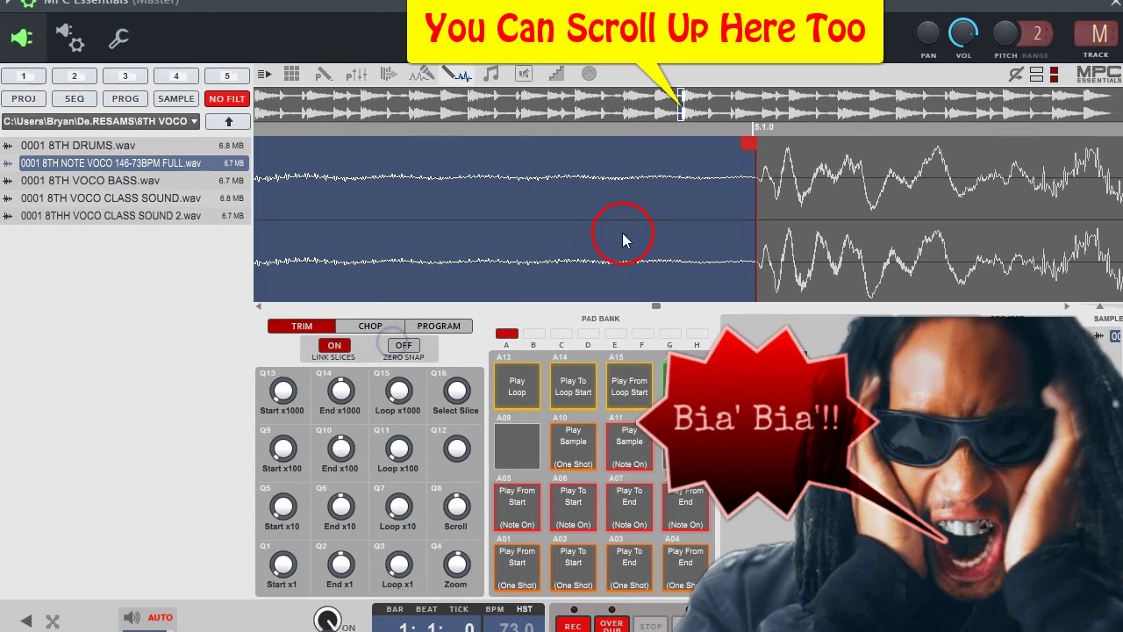
mouse_move(746, 143)
mouse_down()
mouse_move(719, 148)
mouse_move(753, 146)
mouse_up()
scroll(752, 149, up, 3)
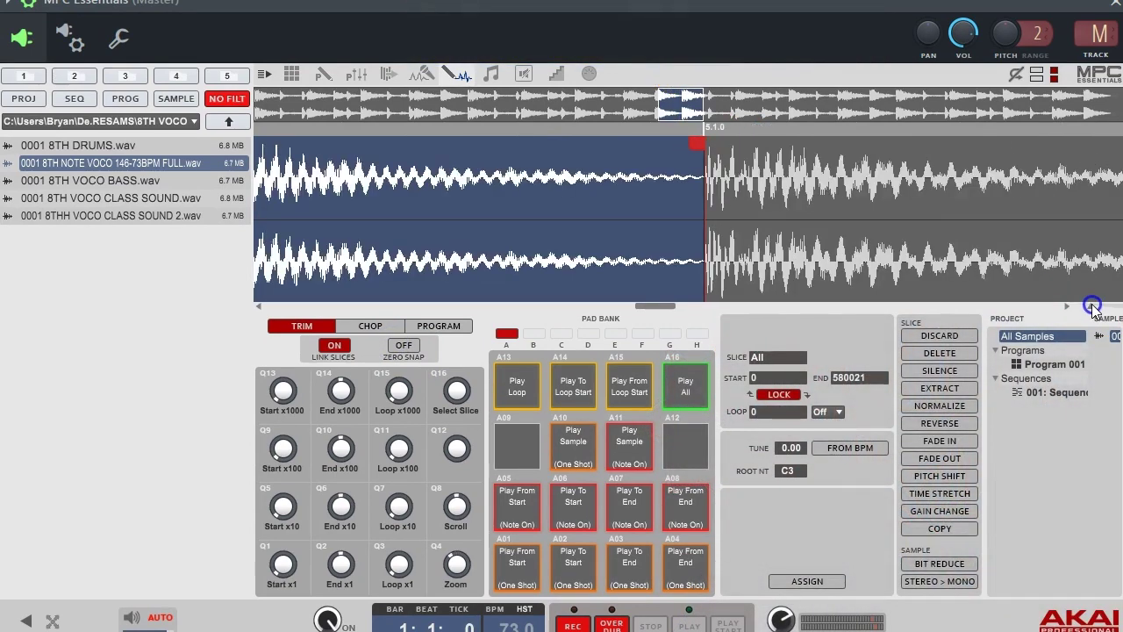
scroll(1088, 303, up, 5)
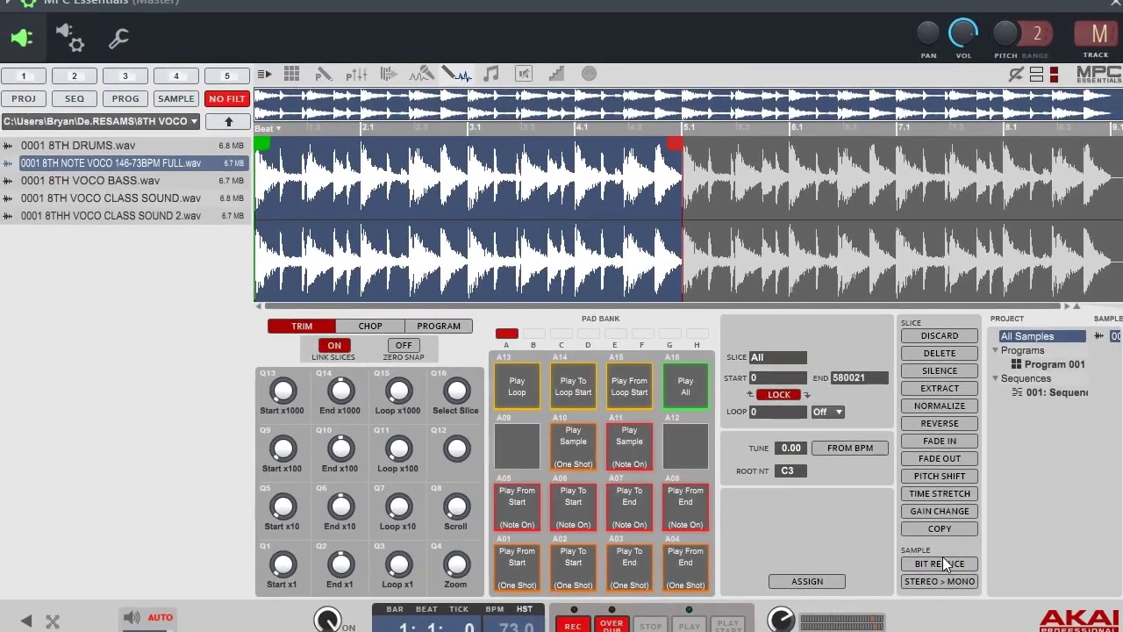
- Set the ruler to Beats and pull the end point back to 579983, just before 5.1
click(406, 128)
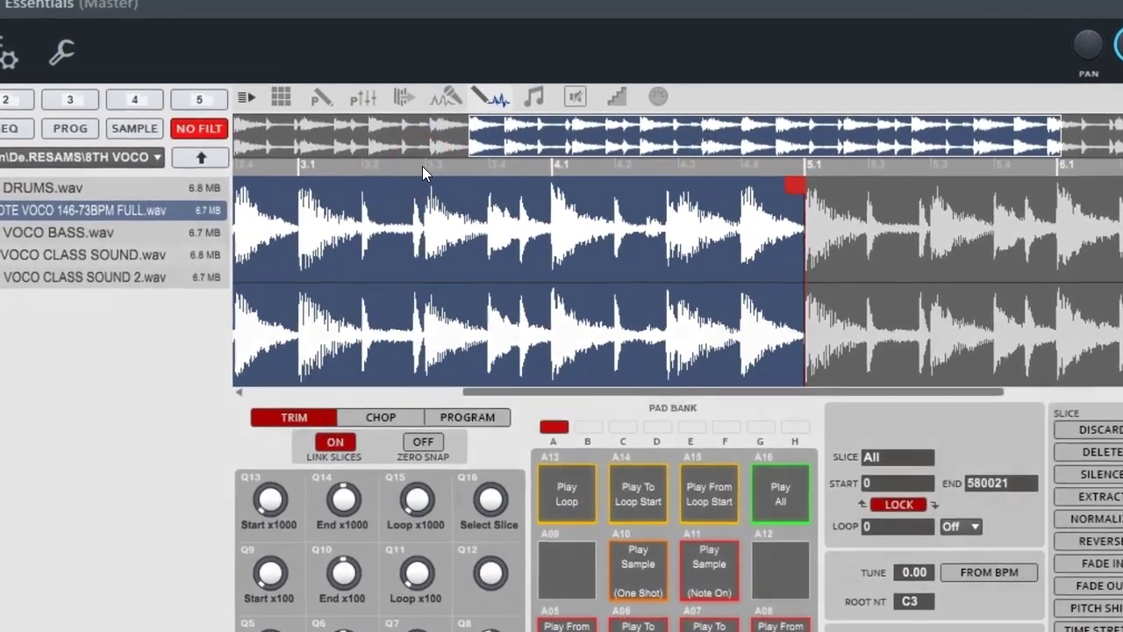
right_click(423, 171)
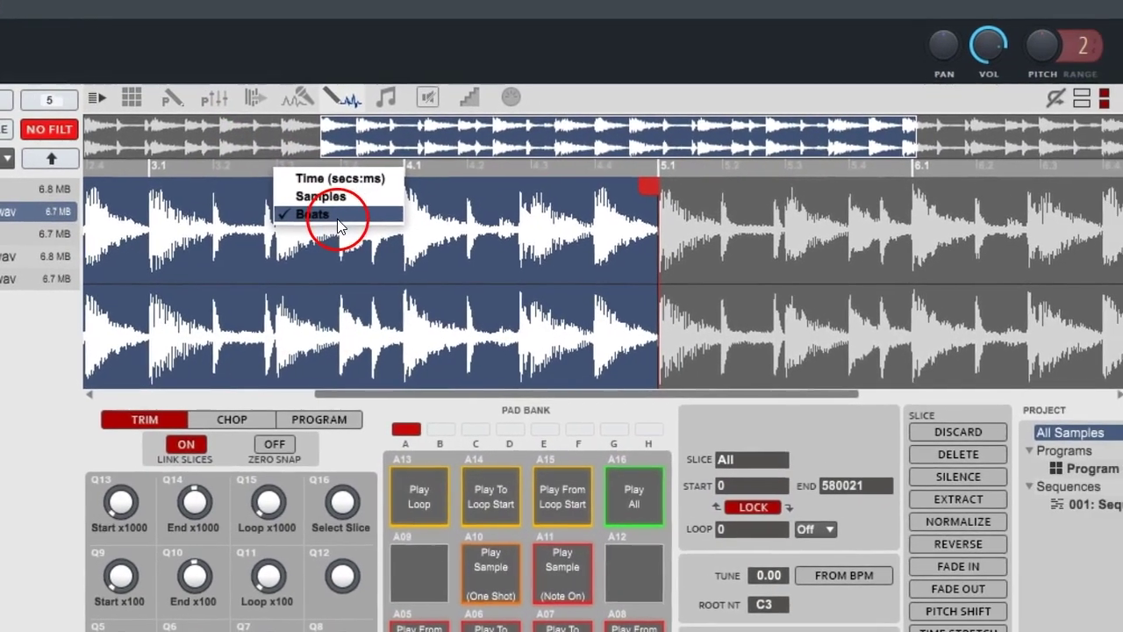
click(338, 215)
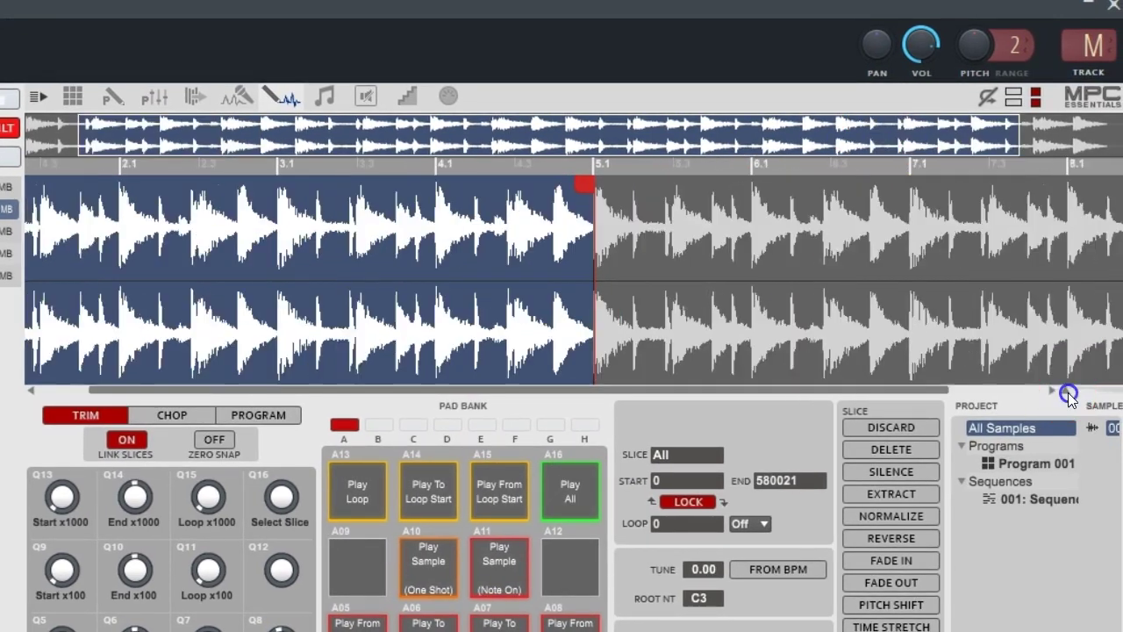
click(1069, 394)
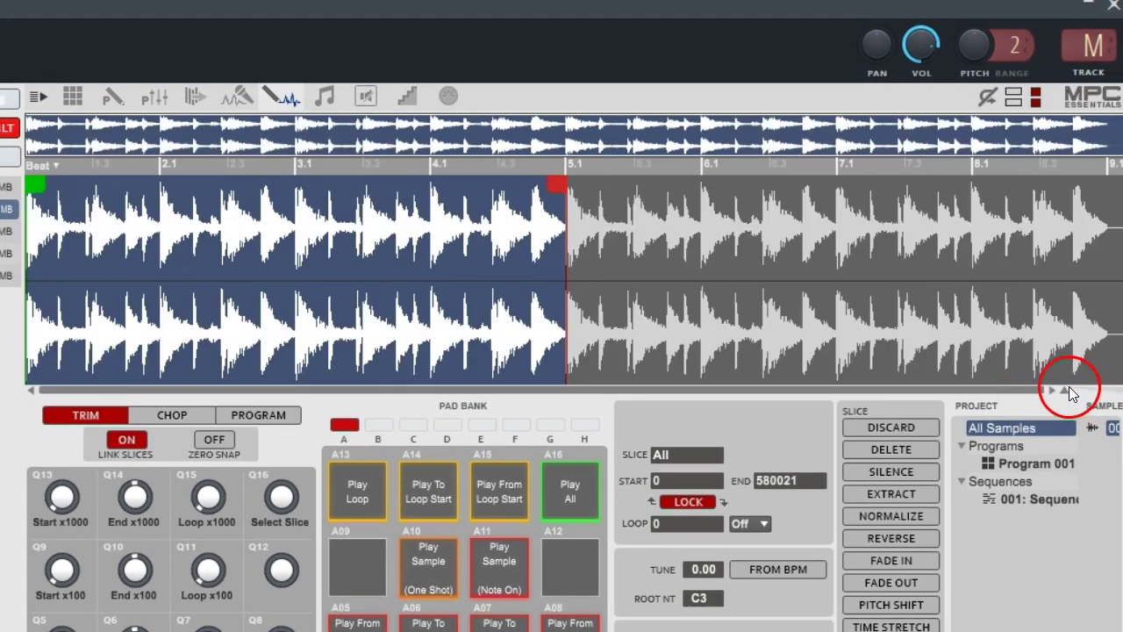
click(1071, 394)
drag(596, 188, 577, 184)
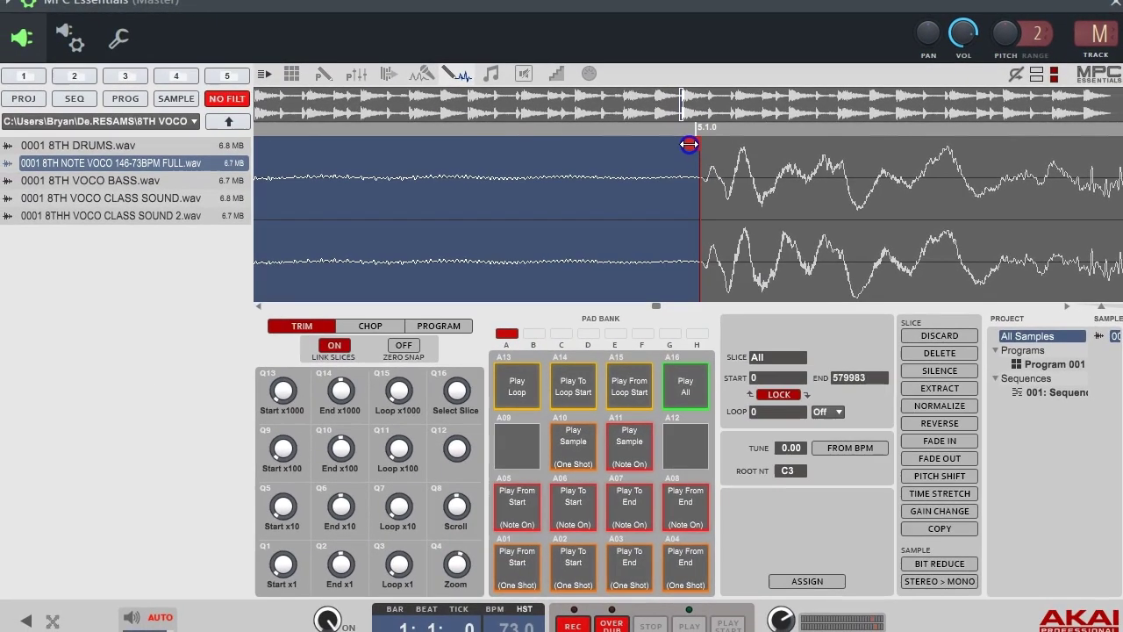
- Nudge the trim end marker onto bar 5 at 579946, then zoom back out
click(1110, 307)
click(1110, 307)
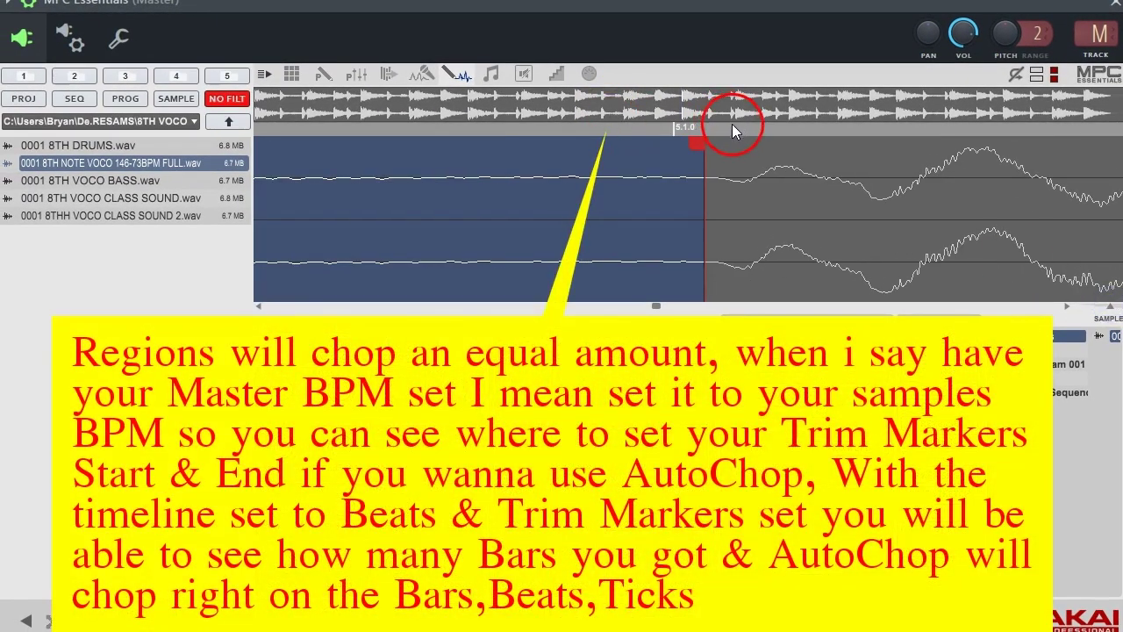
drag(707, 141, 673, 140)
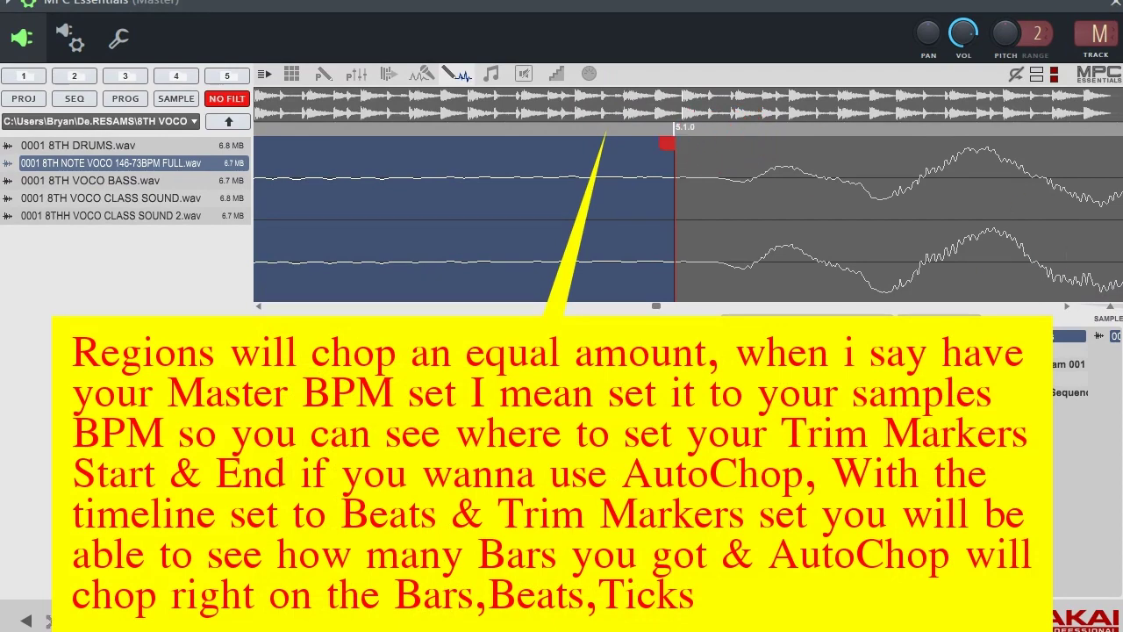
click(1081, 309)
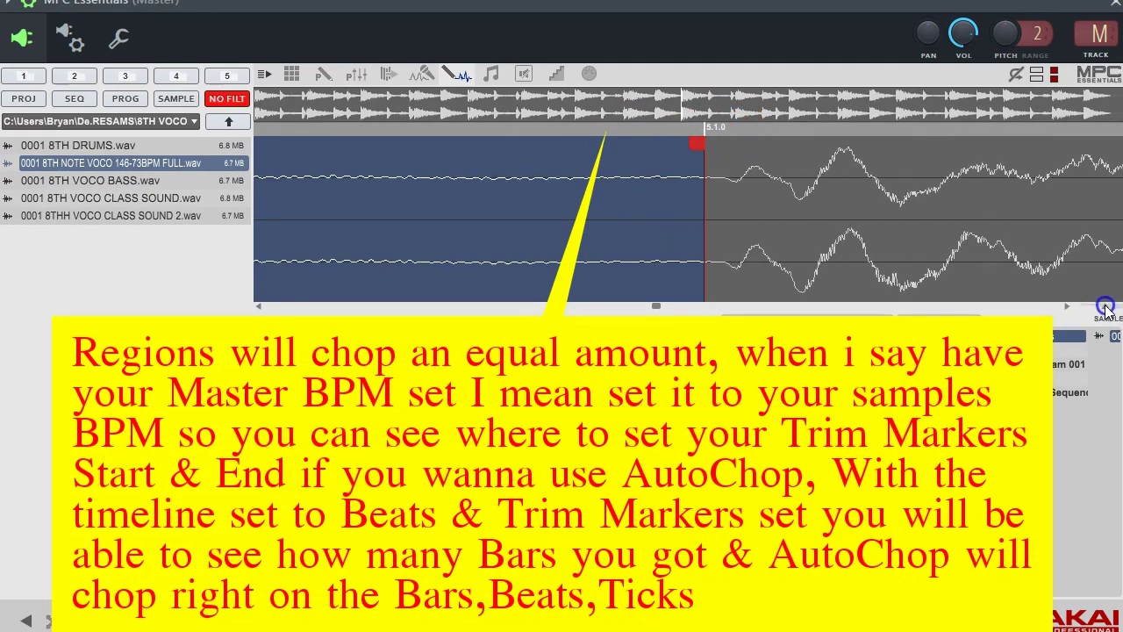
click(1081, 309)
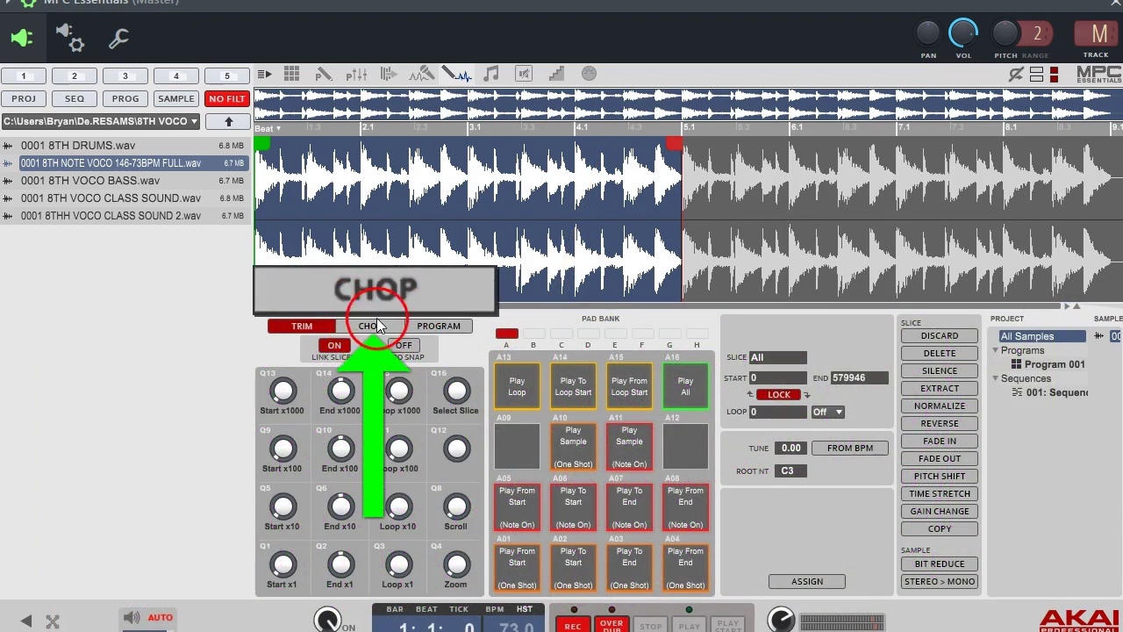
- Enter Chop mode and review the Chop To methods, leaving it on Manual
click(361, 324)
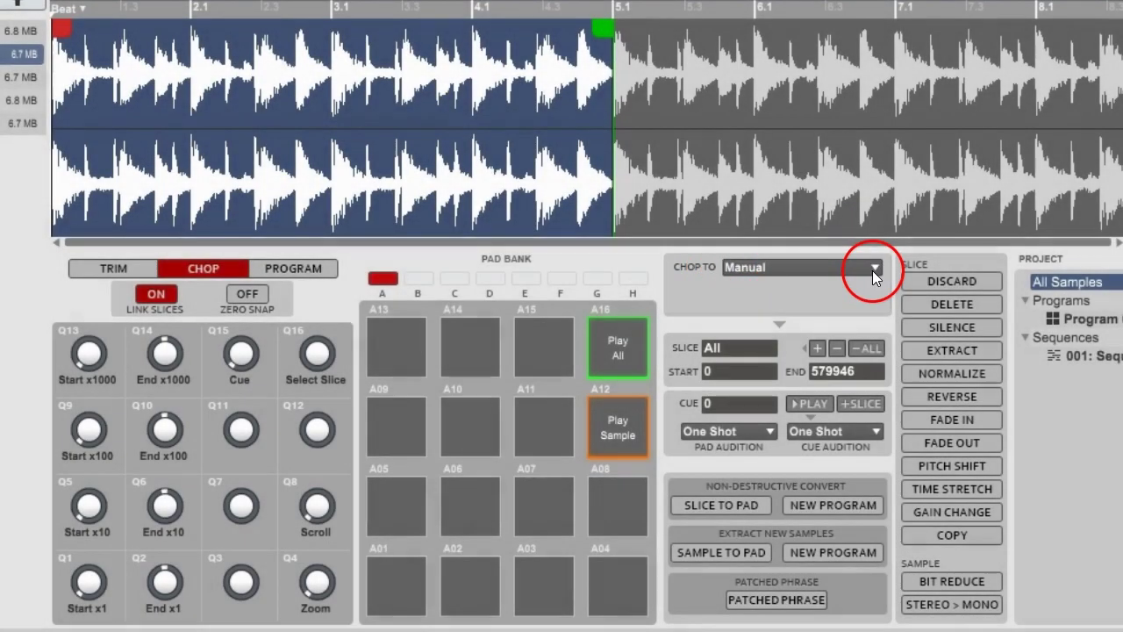
click(873, 269)
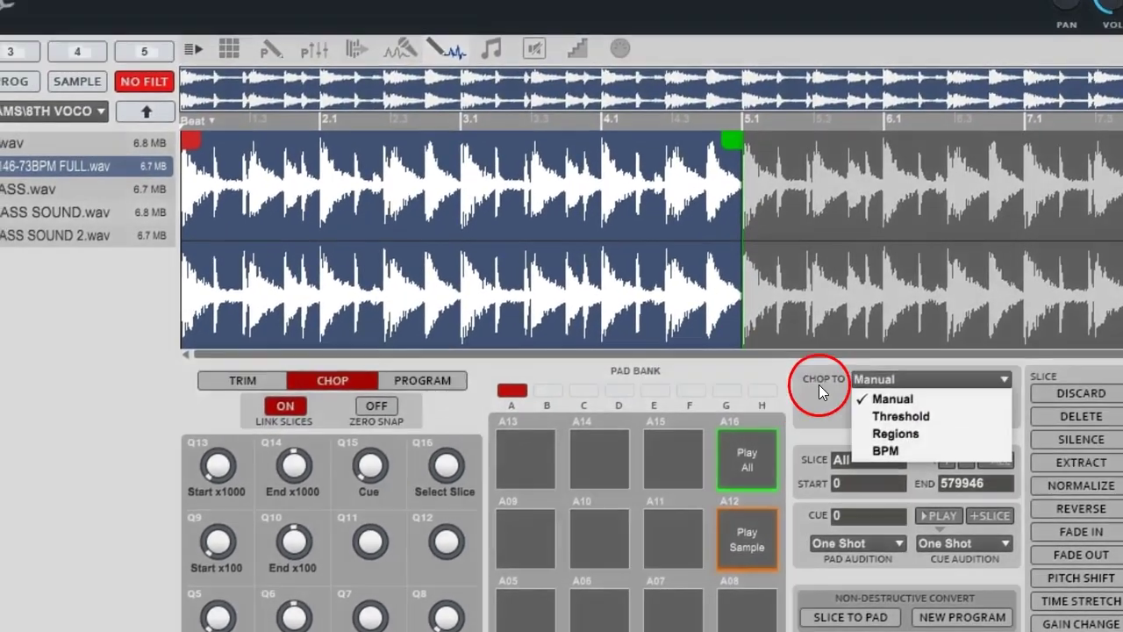
click(819, 384)
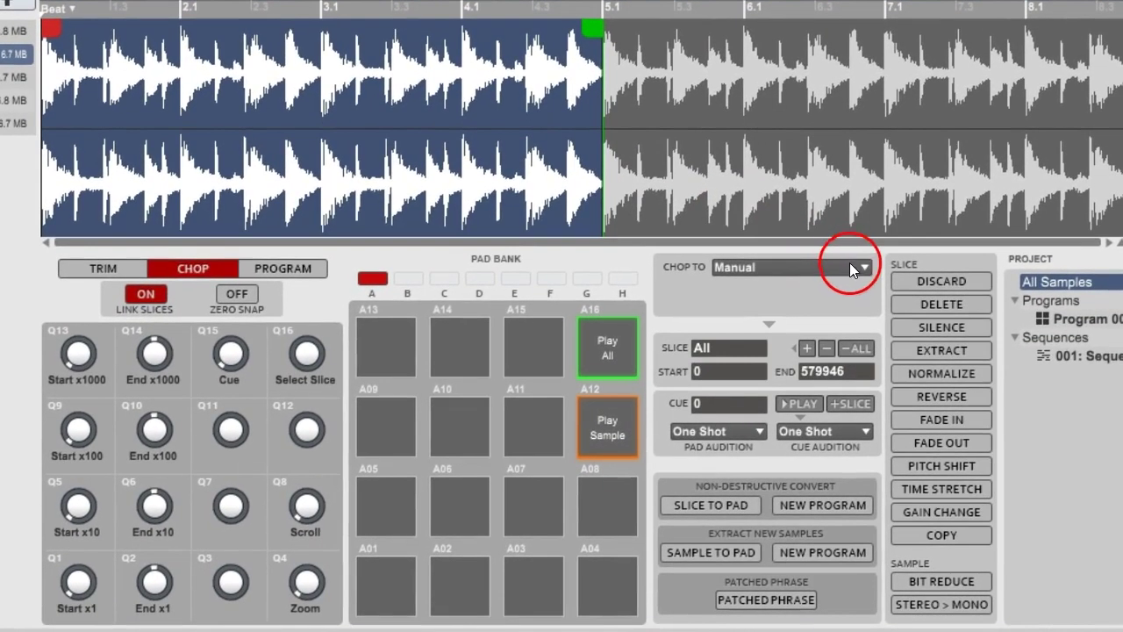
click(973, 355)
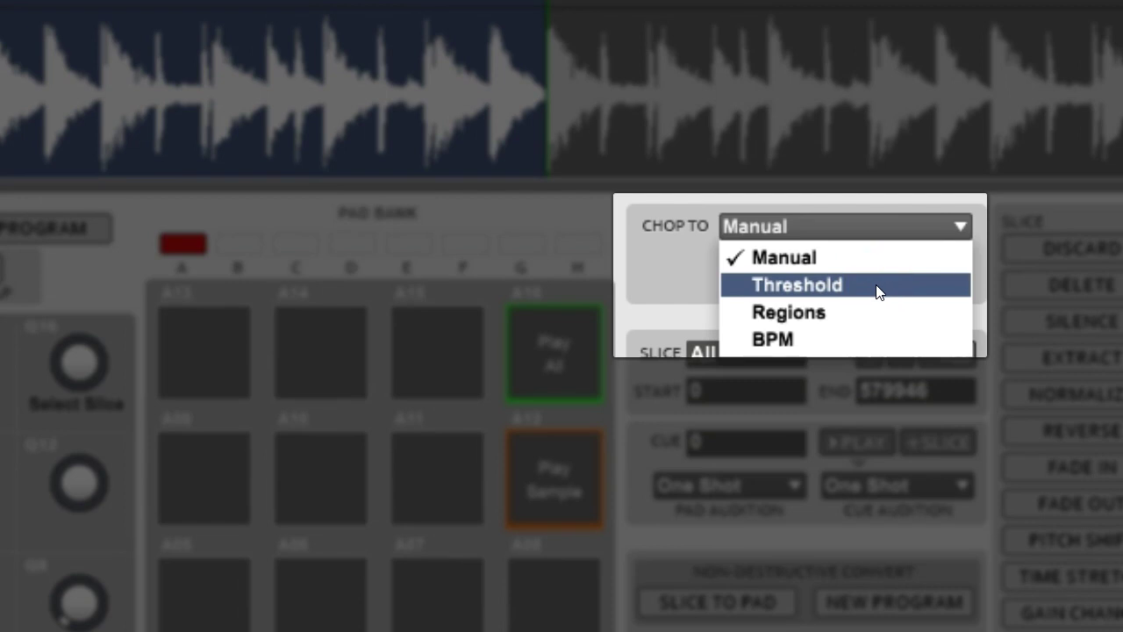
- Set Chop To to Regions, slicing the loop into Slice 1–16 across the pads
click(791, 340)
click(803, 312)
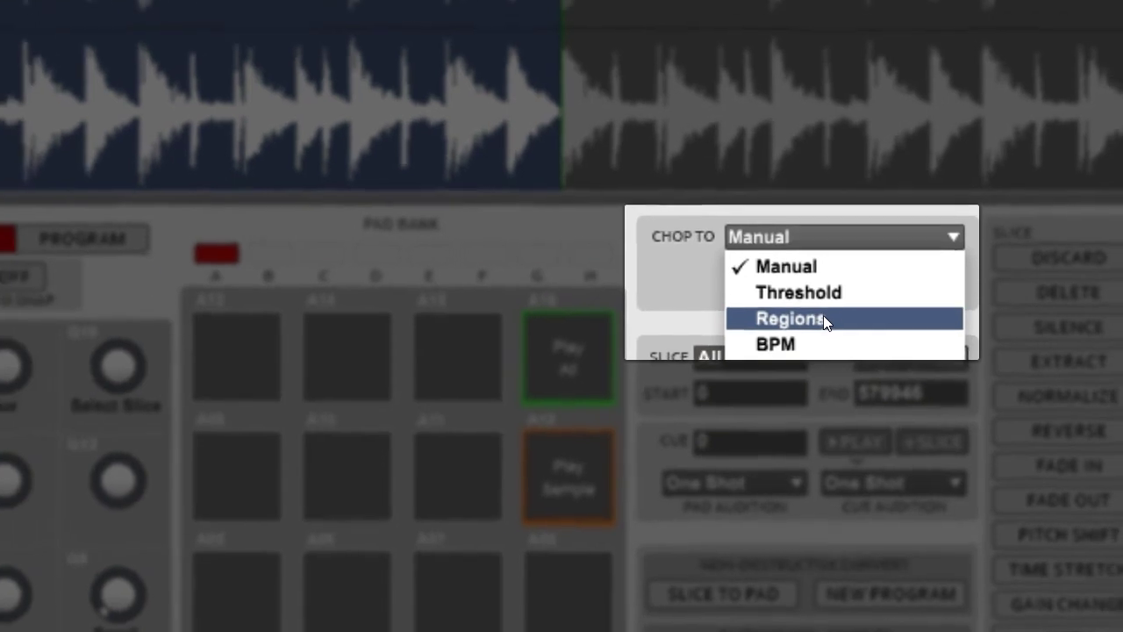
click(823, 313)
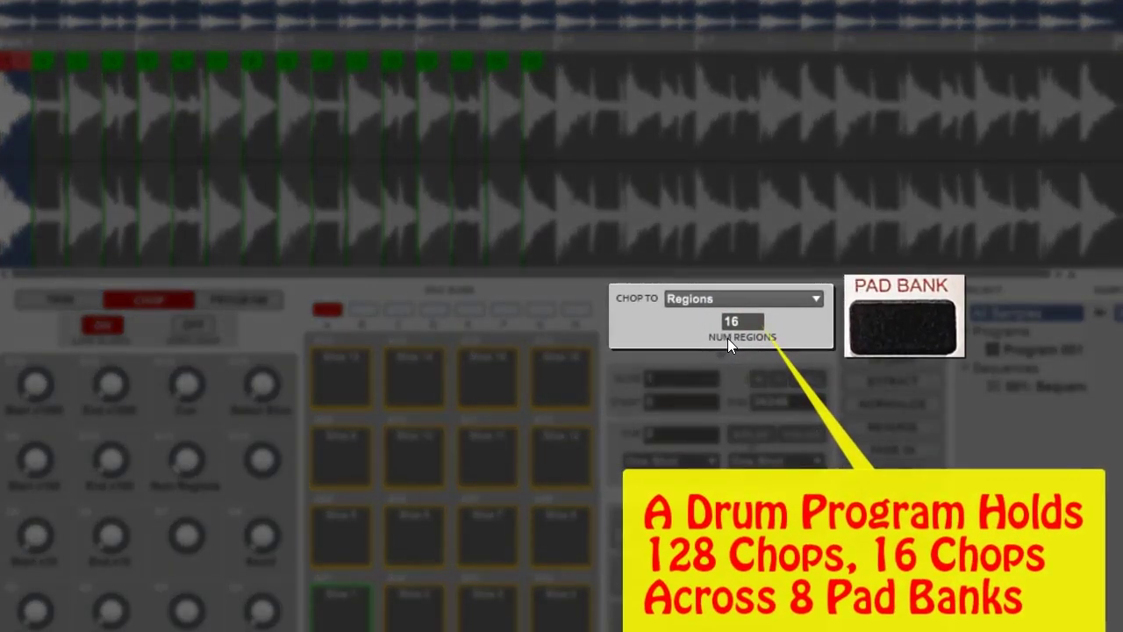
- Try another region count, keep 16 regions, and audition slice 3 on pad A03
click(724, 339)
drag(726, 319, 759, 324)
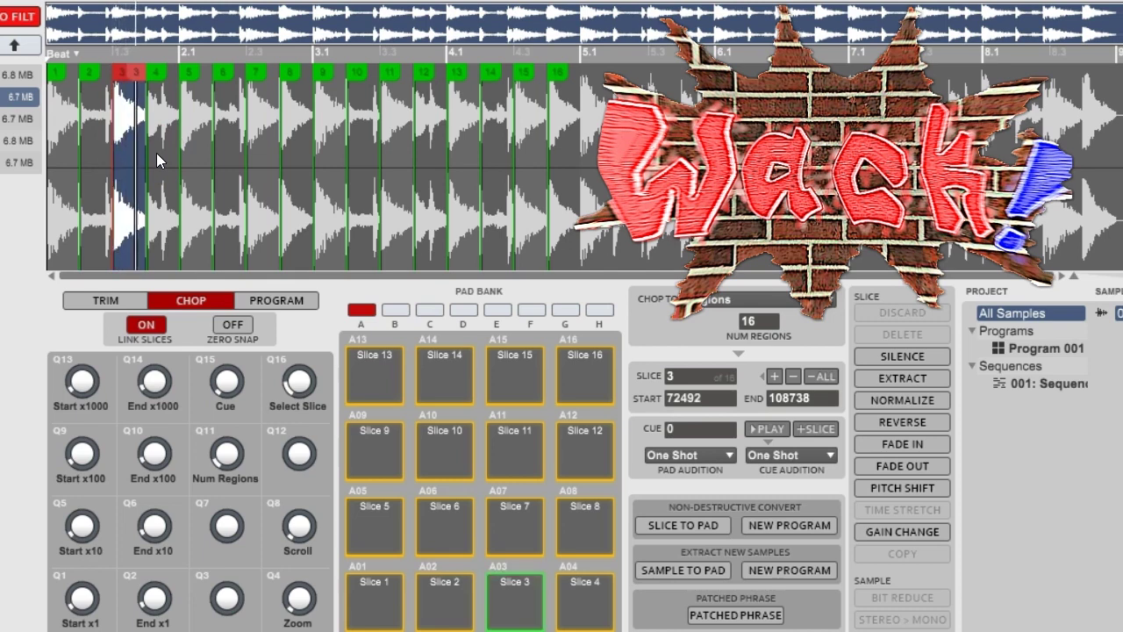
click(895, 256)
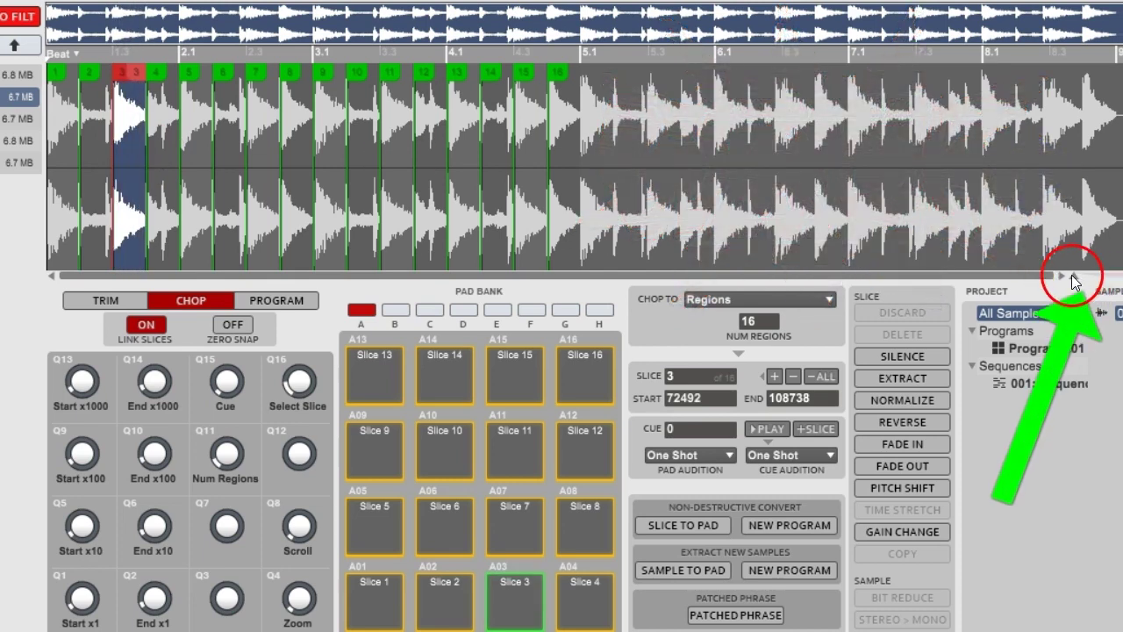
- Jump to slice 1 and zoom in on its end at 36246, where slice 2 begins
drag(1081, 281, 1102, 279)
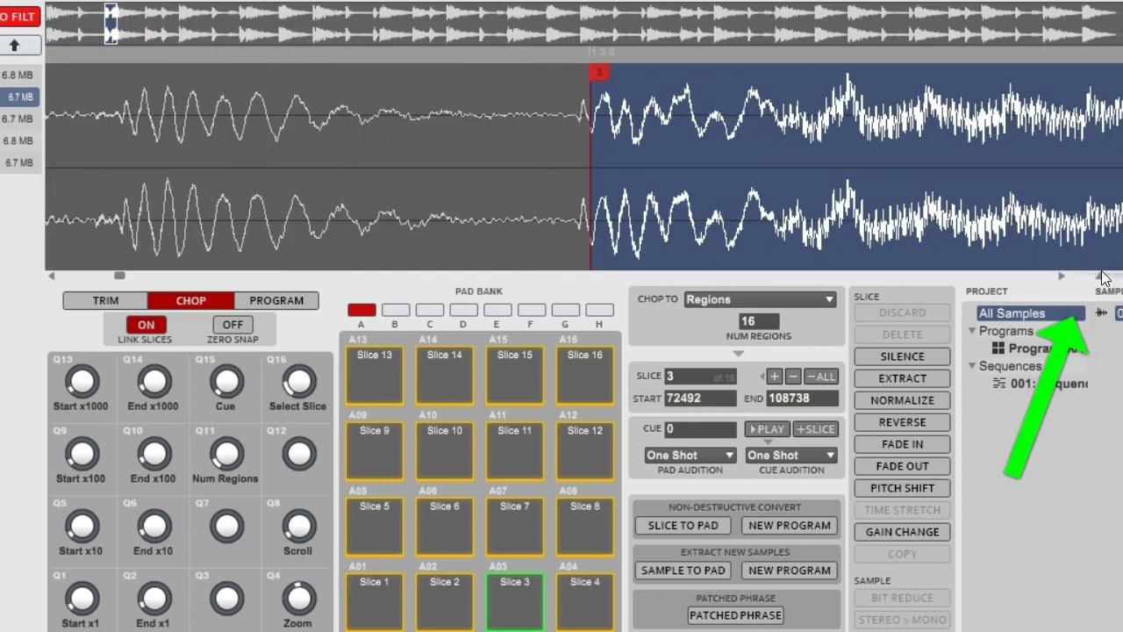
key(z)
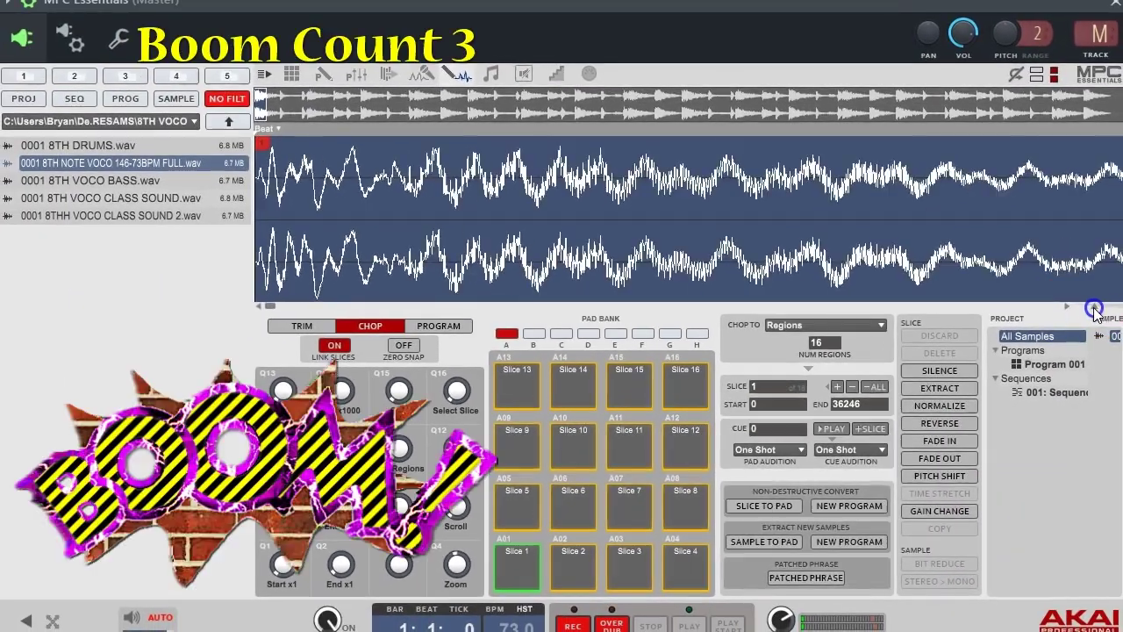
drag(1101, 282, 1096, 308)
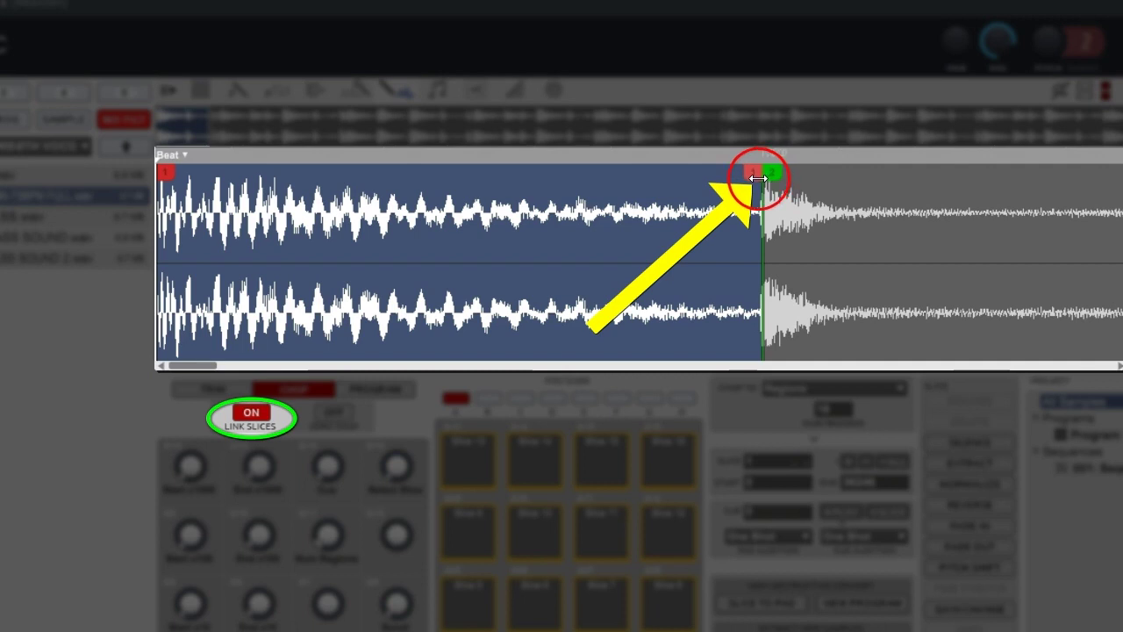
- With Link Slices off, move slice 1's end earlier to 36062
click(250, 414)
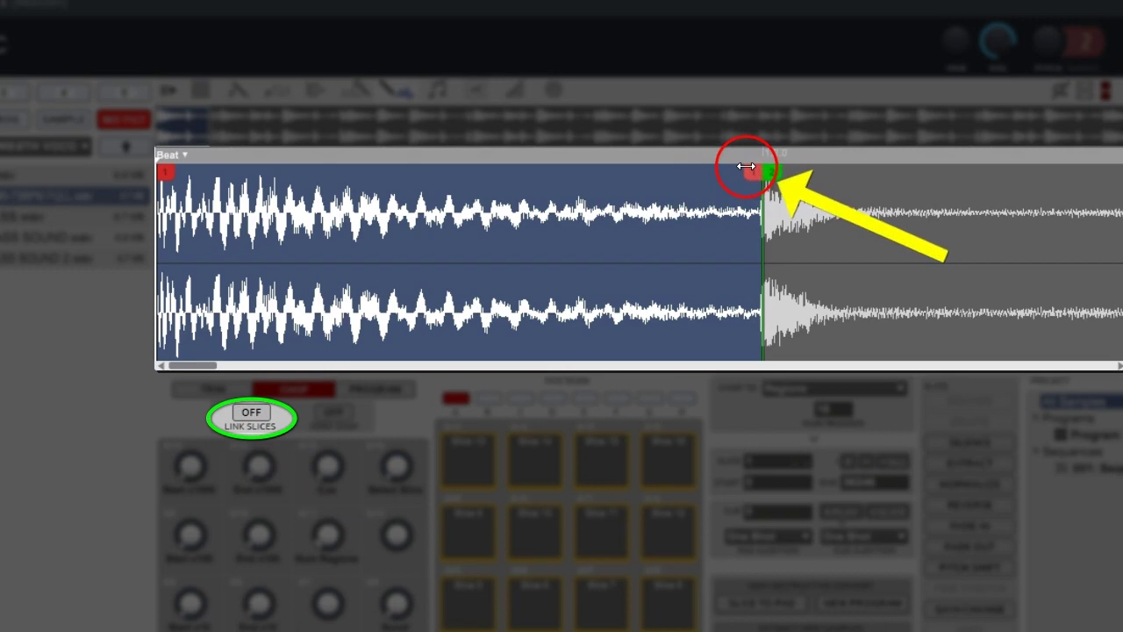
drag(752, 168, 660, 174)
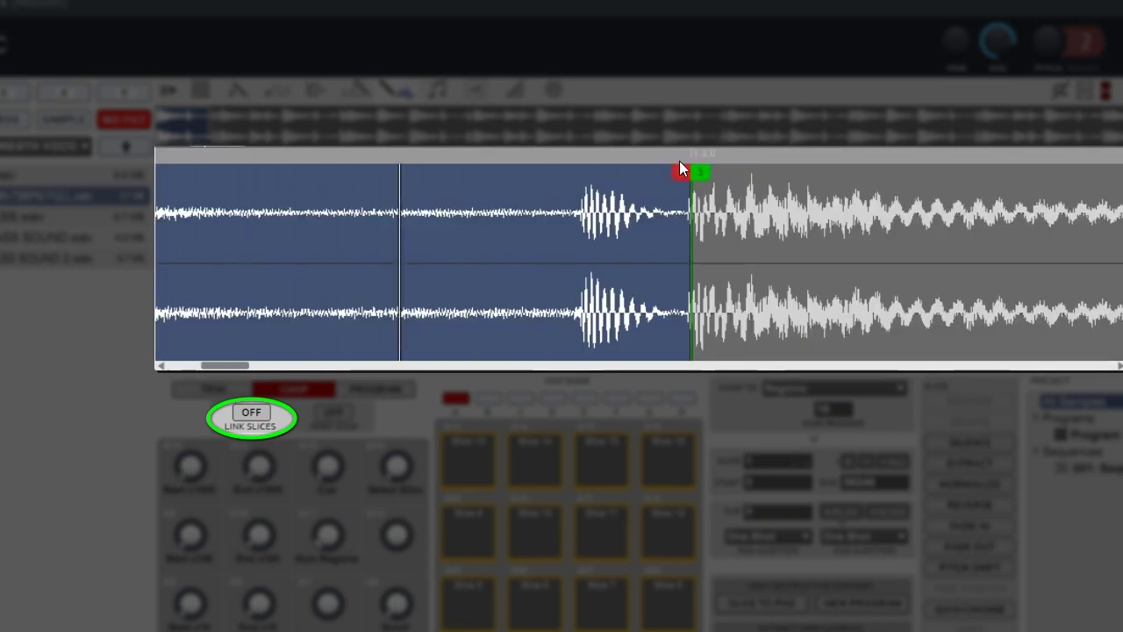
click(717, 238)
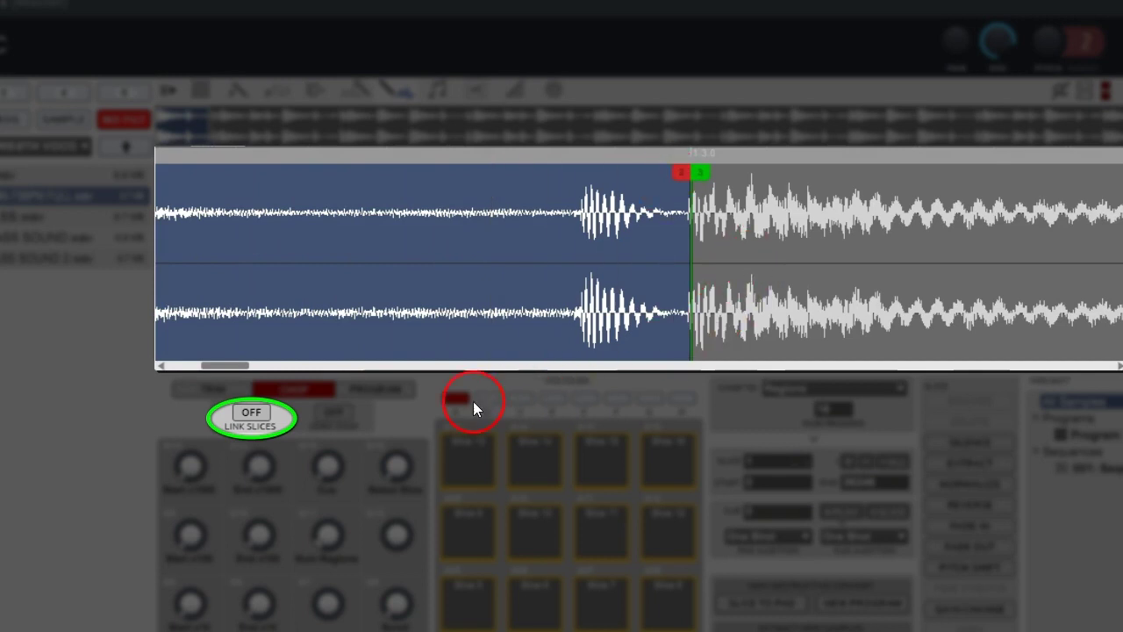
- Adjust slice 2's start separately, then turn Link Slices back on
drag(226, 366, 211, 363)
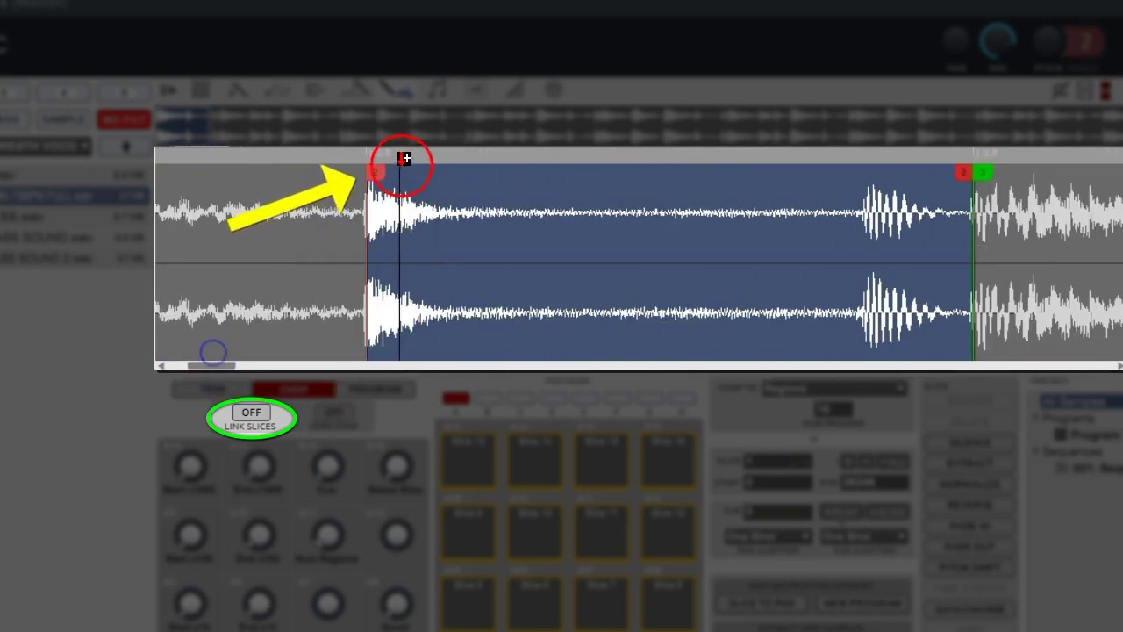
mouse_move(378, 165)
mouse_down()
mouse_move(354, 167)
mouse_move(370, 166)
mouse_up()
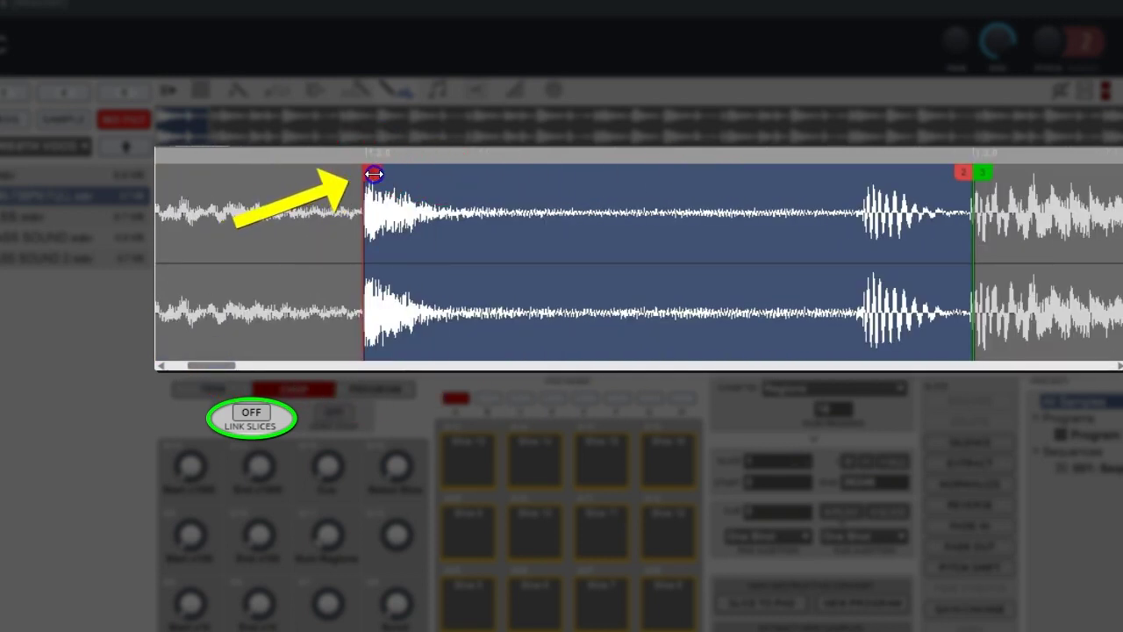
drag(210, 374, 177, 360)
click(281, 301)
click(591, 240)
click(251, 412)
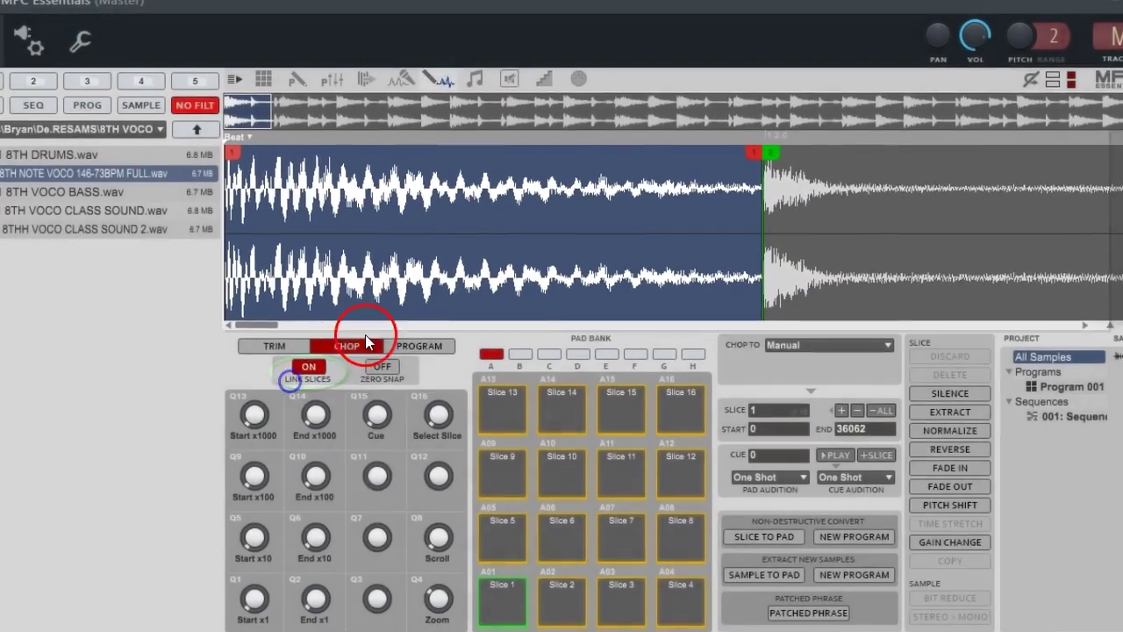
- Move slice 3's start earlier so slice 2 spans 36062 to 72373, then zoom in on it
click(681, 158)
drag(682, 156, 677, 153)
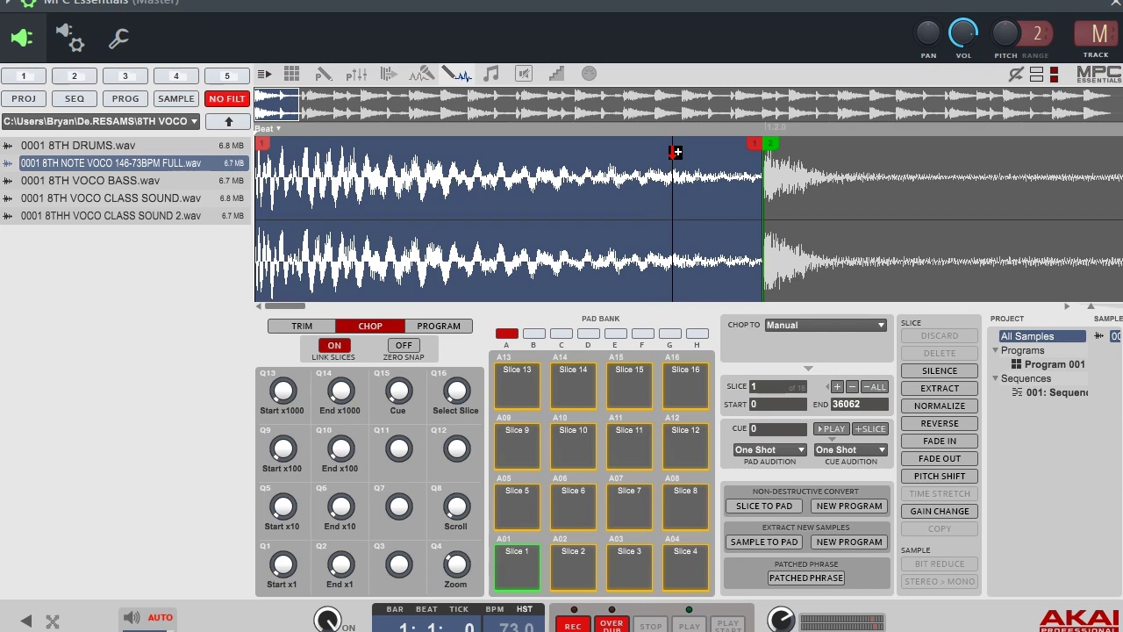
click(1088, 312)
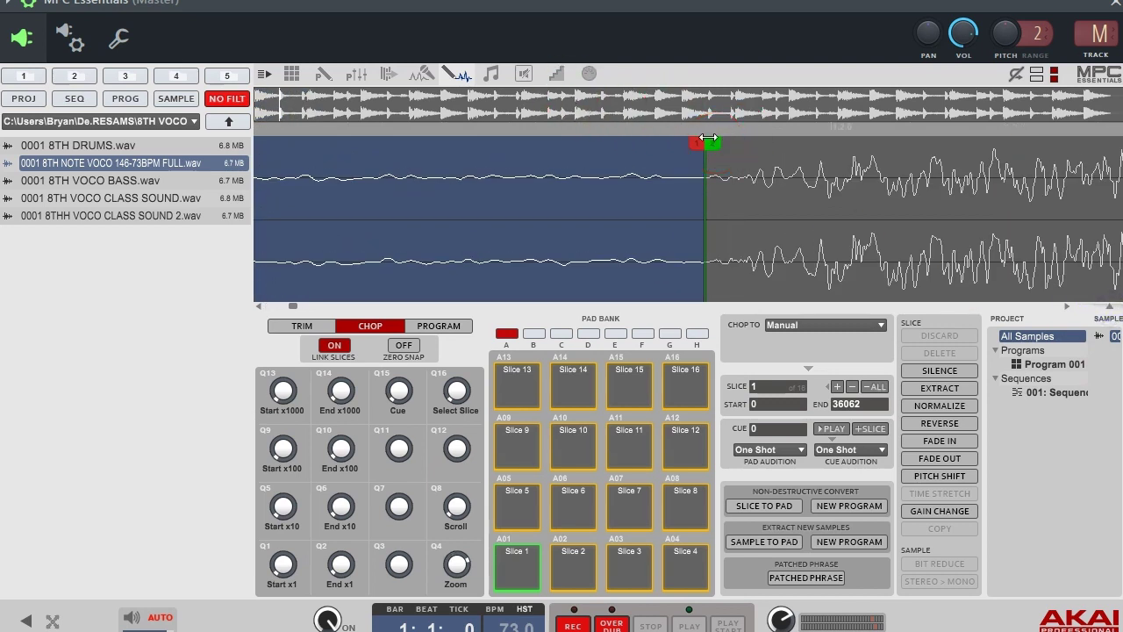
drag(711, 143, 626, 143)
click(1067, 311)
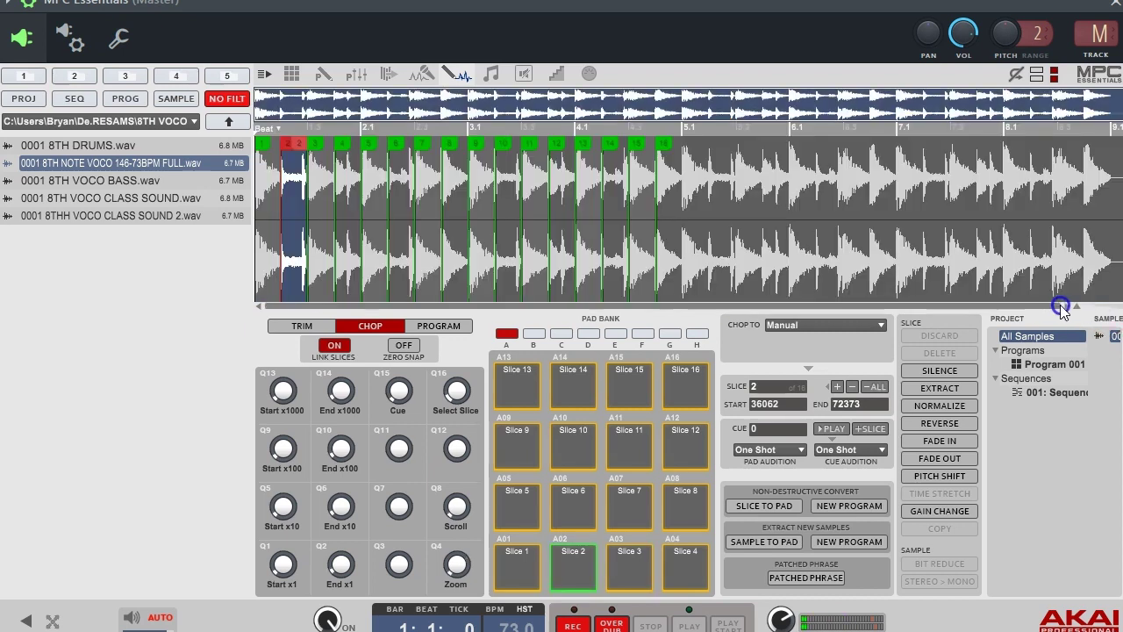
click(1073, 309)
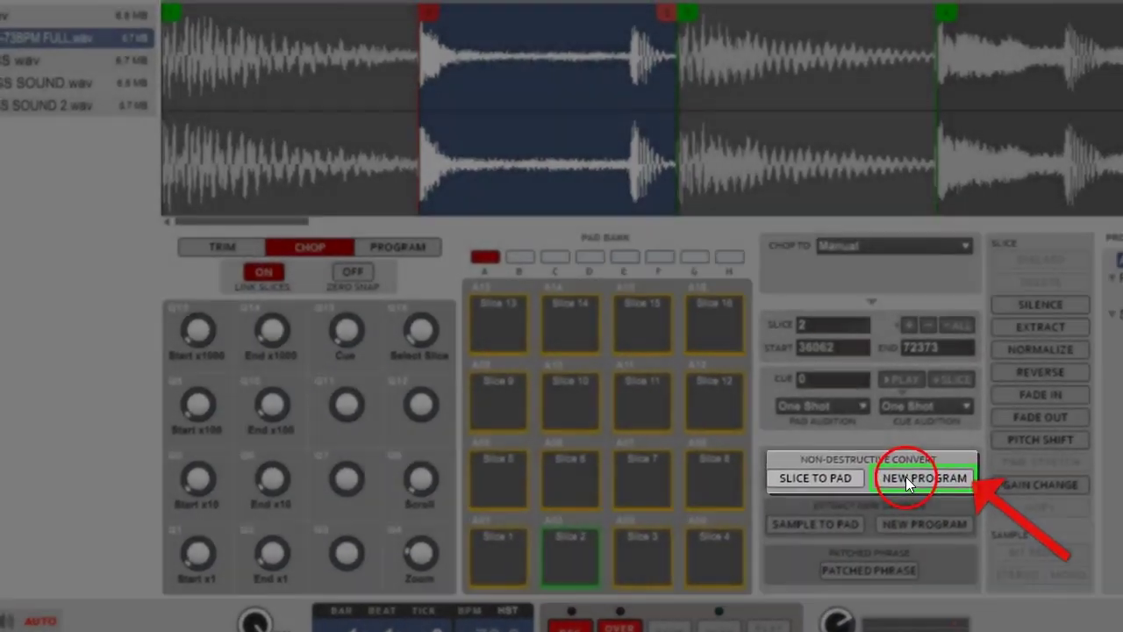
- Start a non-destructive conversion of the slices into a new program
click(900, 472)
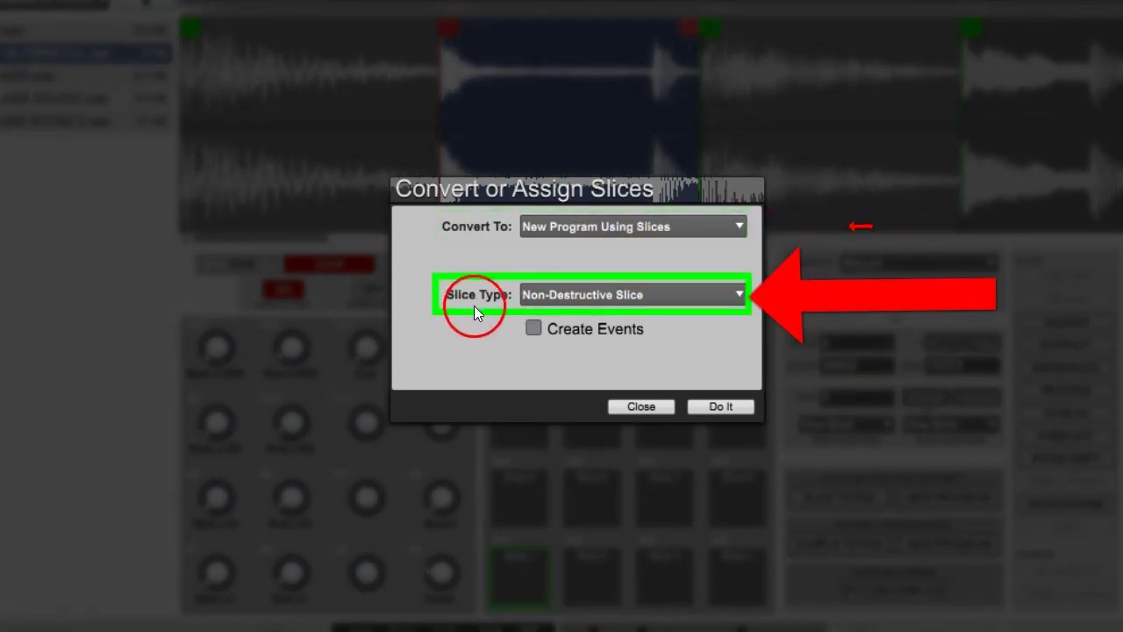
- Uncheck Create Events and build the new program from the 16 loop slices
click(538, 326)
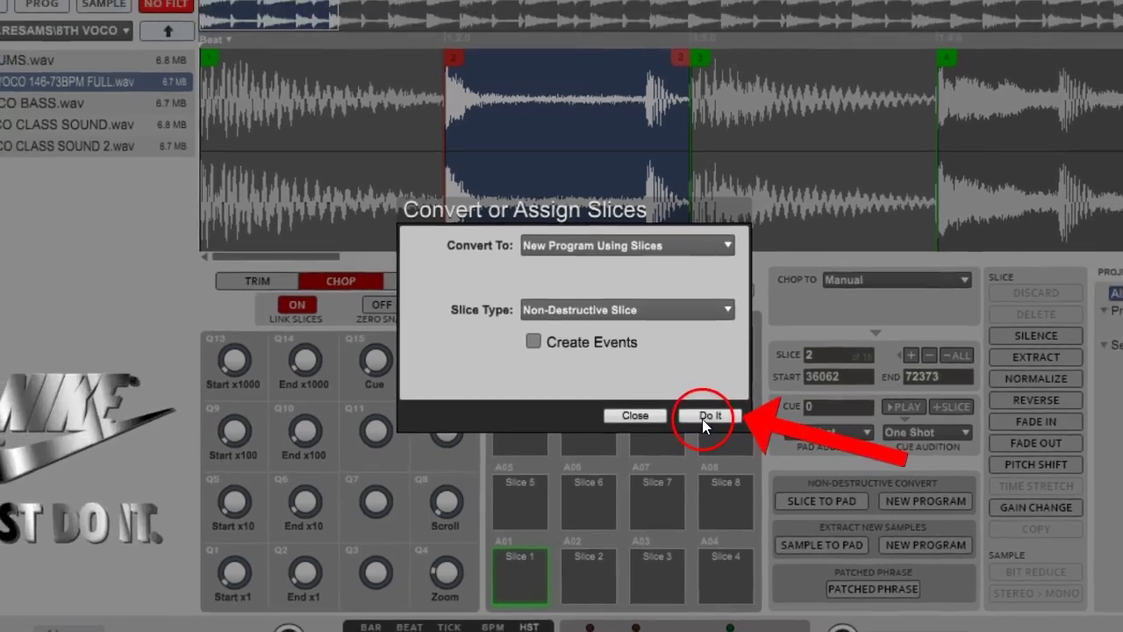
click(726, 409)
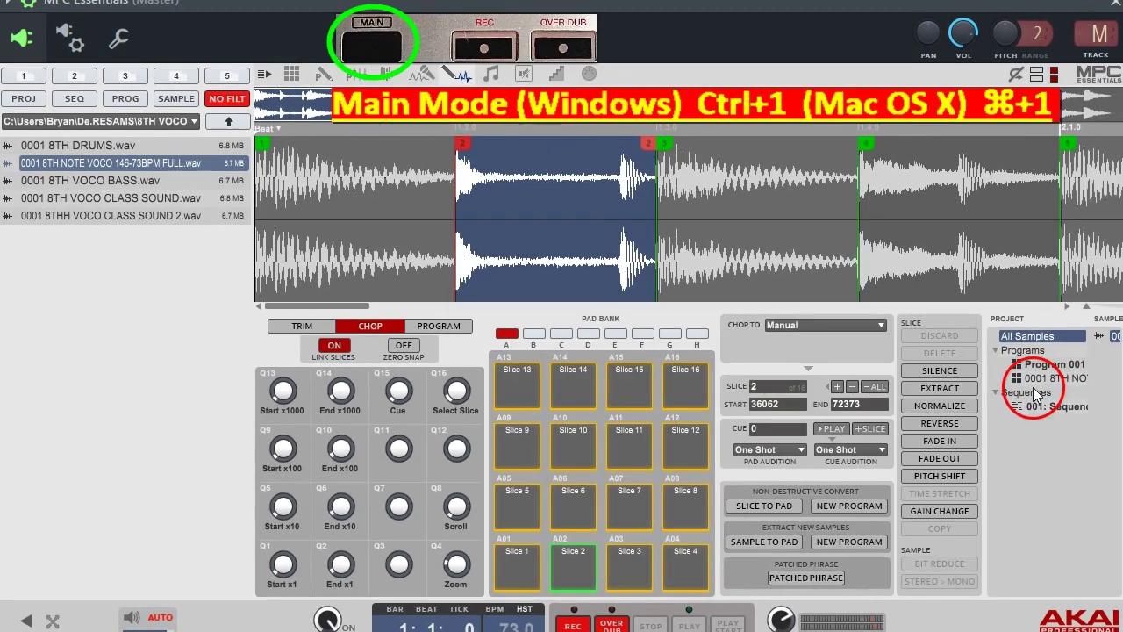
- In Main view, drag the new sliced program onto the pads and audition pad A01
click(290, 76)
click(1032, 379)
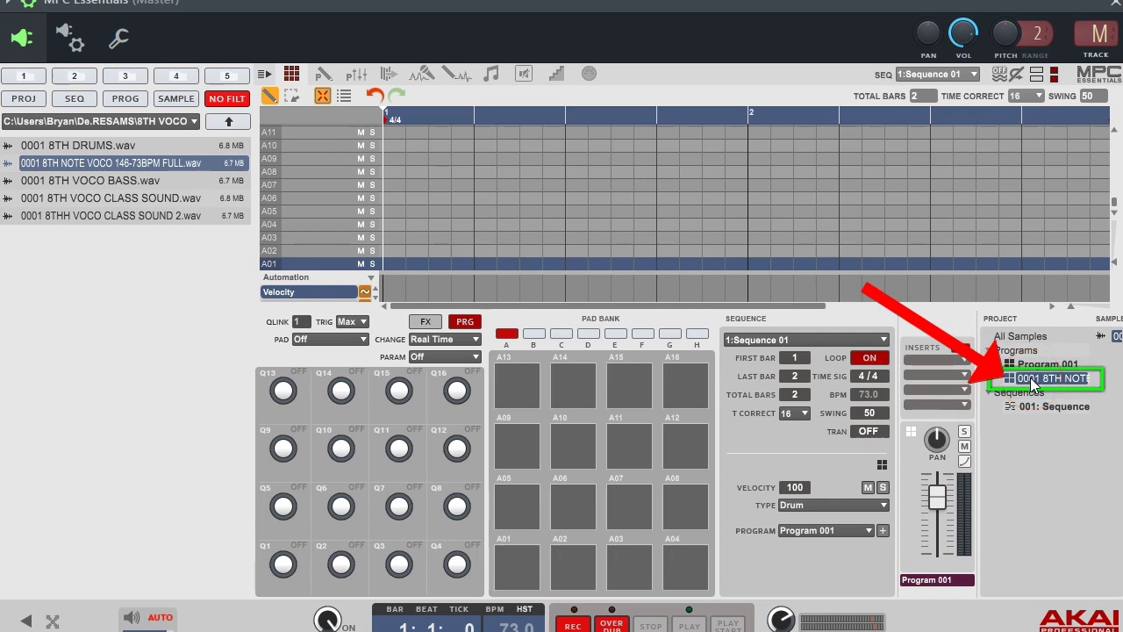
drag(1030, 378, 512, 570)
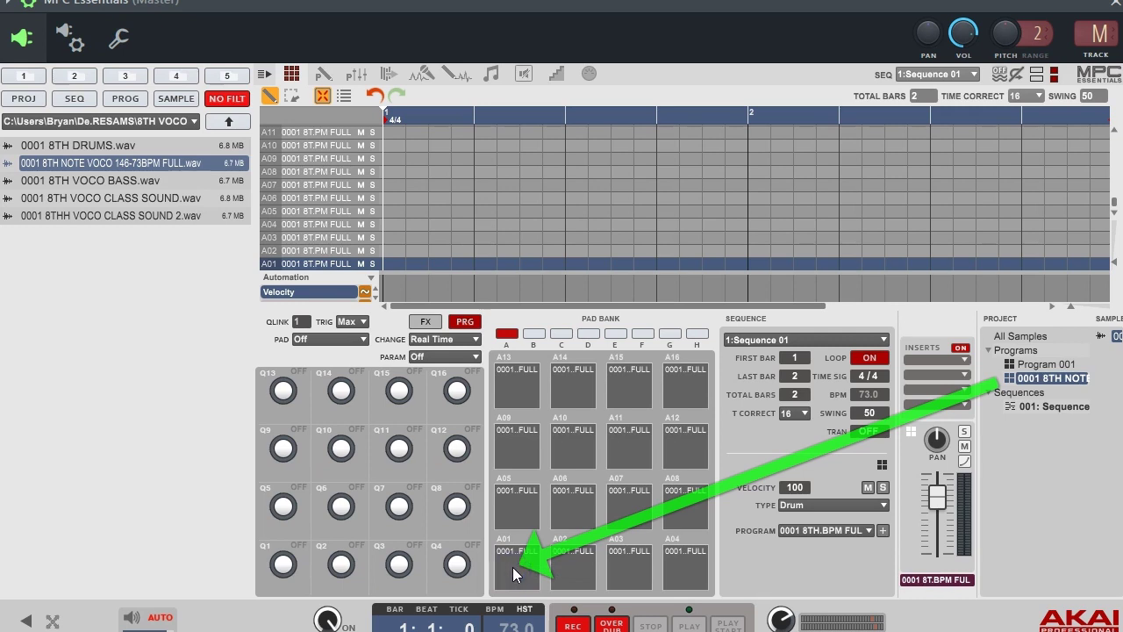
click(538, 562)
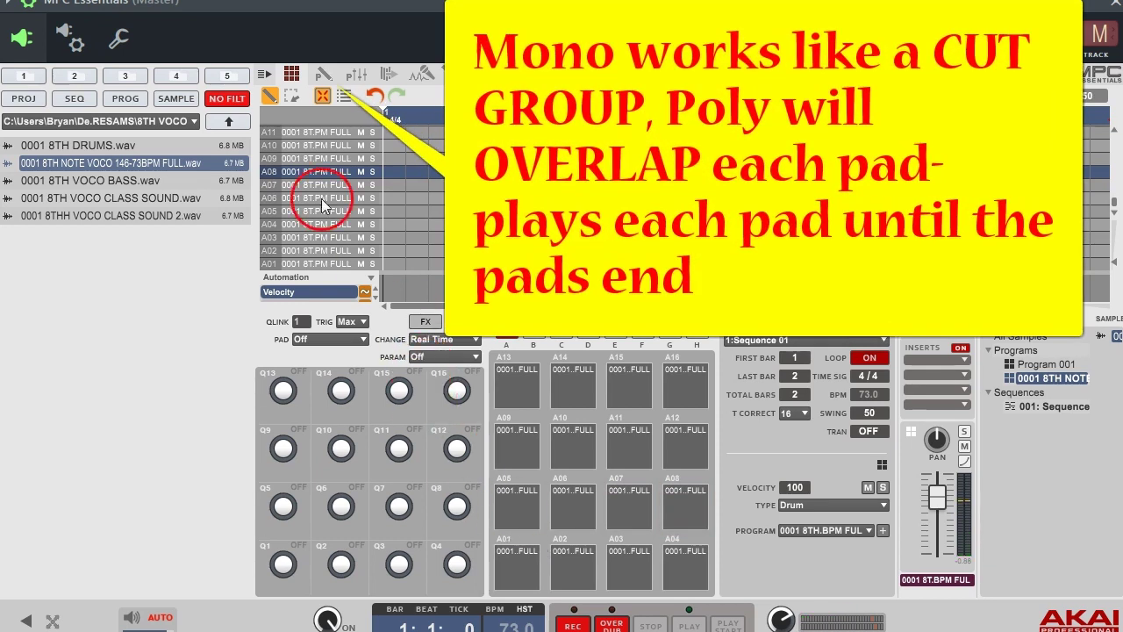
- Switch to Program Edit to show the sliced program's Master tuning and layers
click(325, 77)
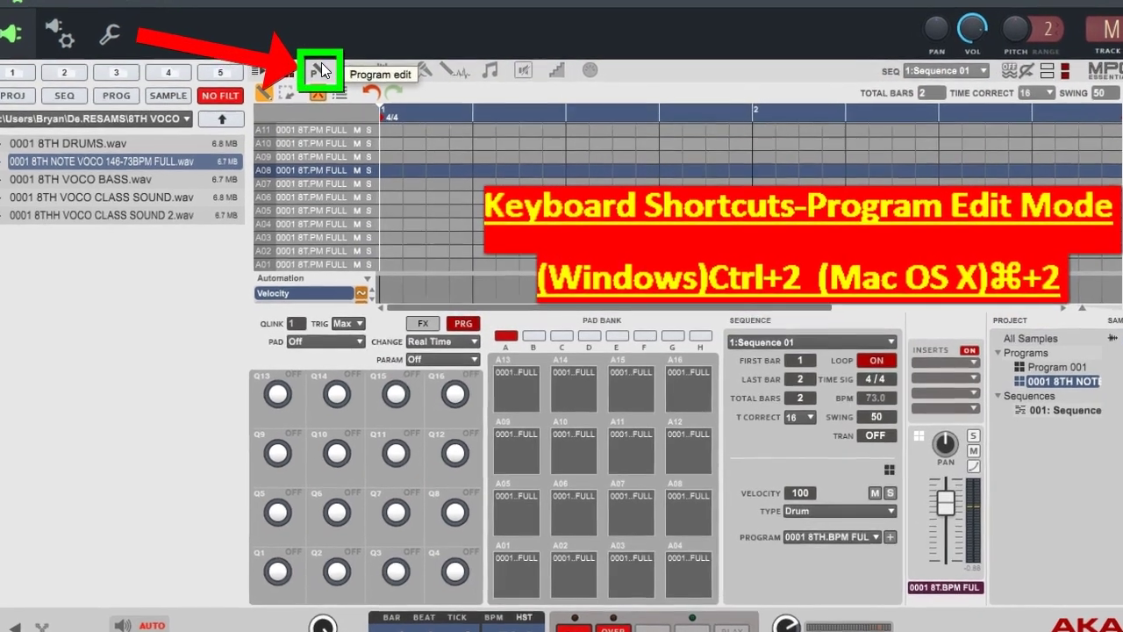
click(325, 74)
mouse_move(255, 384)
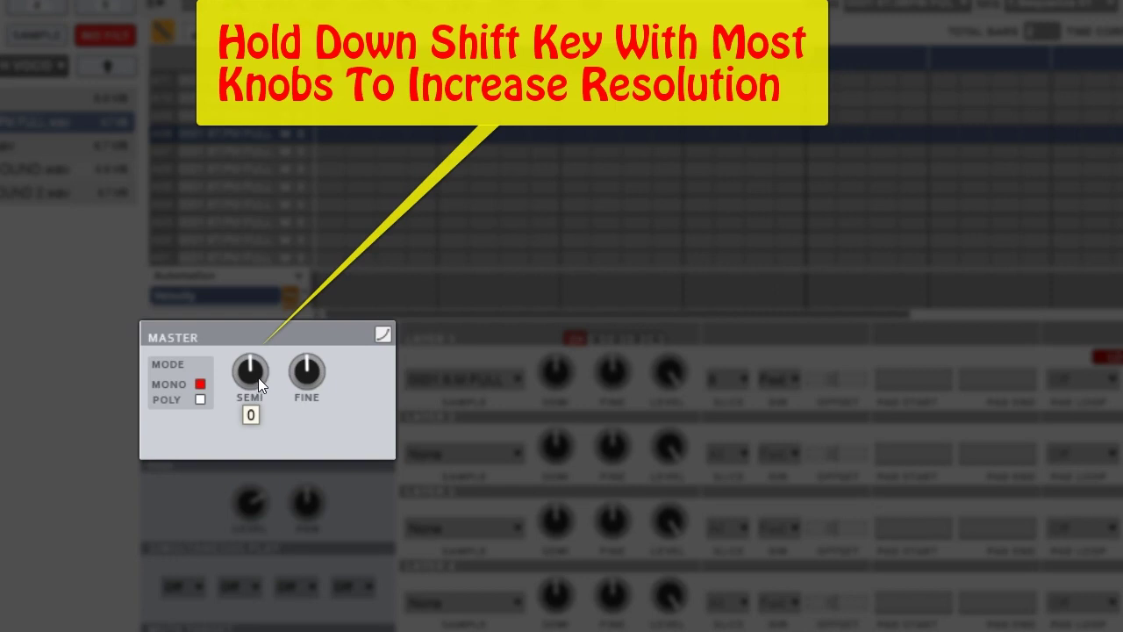
mouse_move(252, 387)
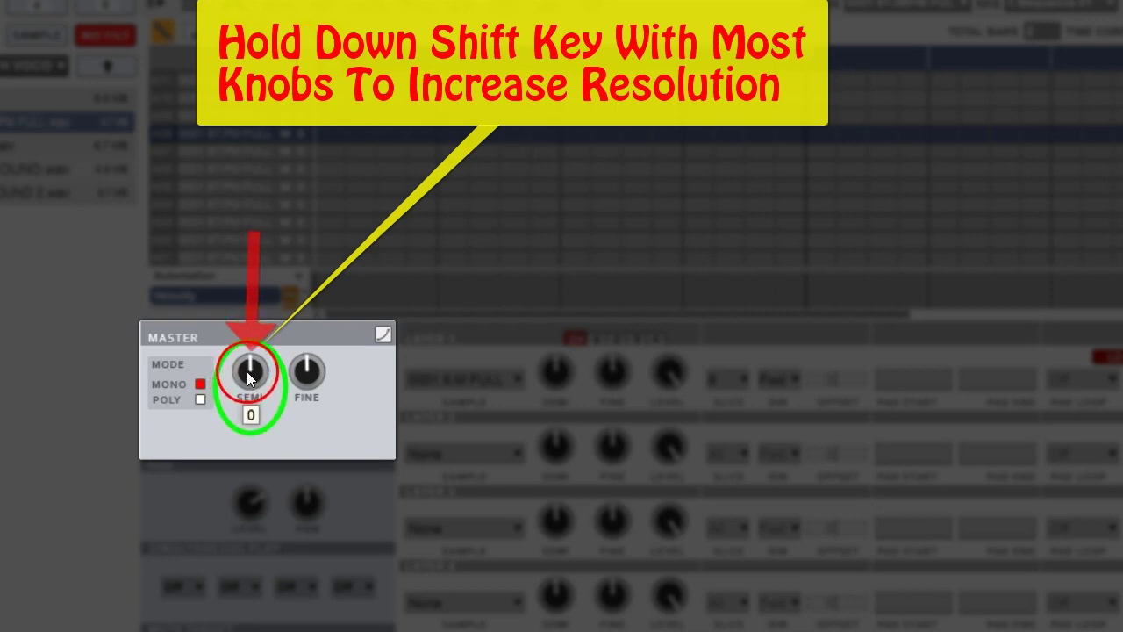
- Drop the Master semitone tuning to -9, then raise it back up to 4
drag(249, 373, 227, 411)
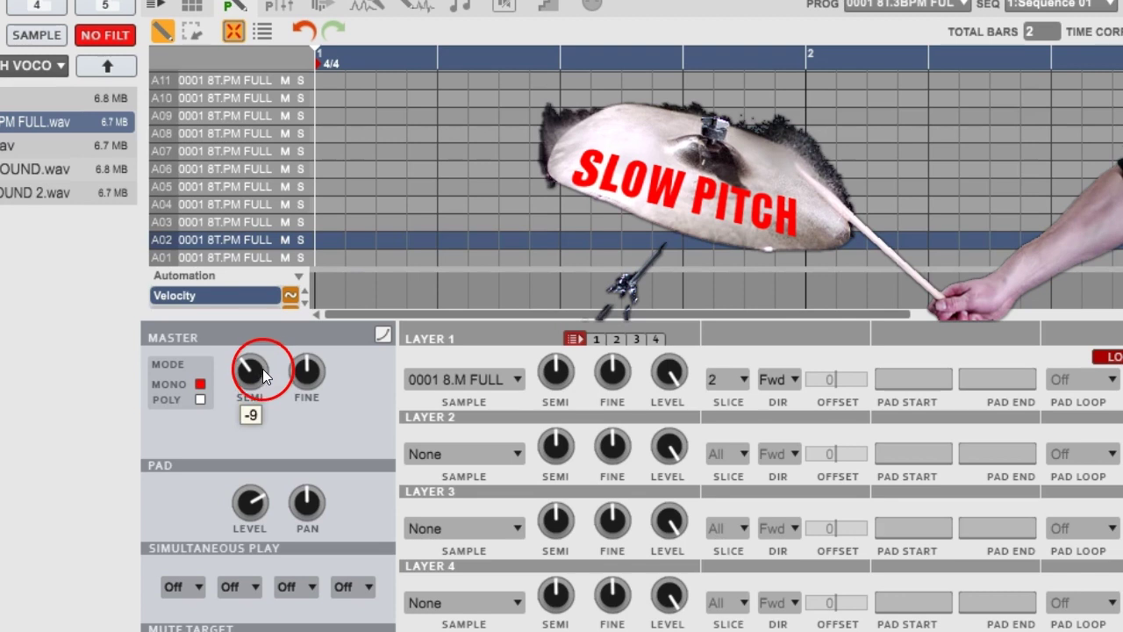
mouse_move(265, 362)
mouse_down()
mouse_move(253, 319)
mouse_move(269, 350)
mouse_up()
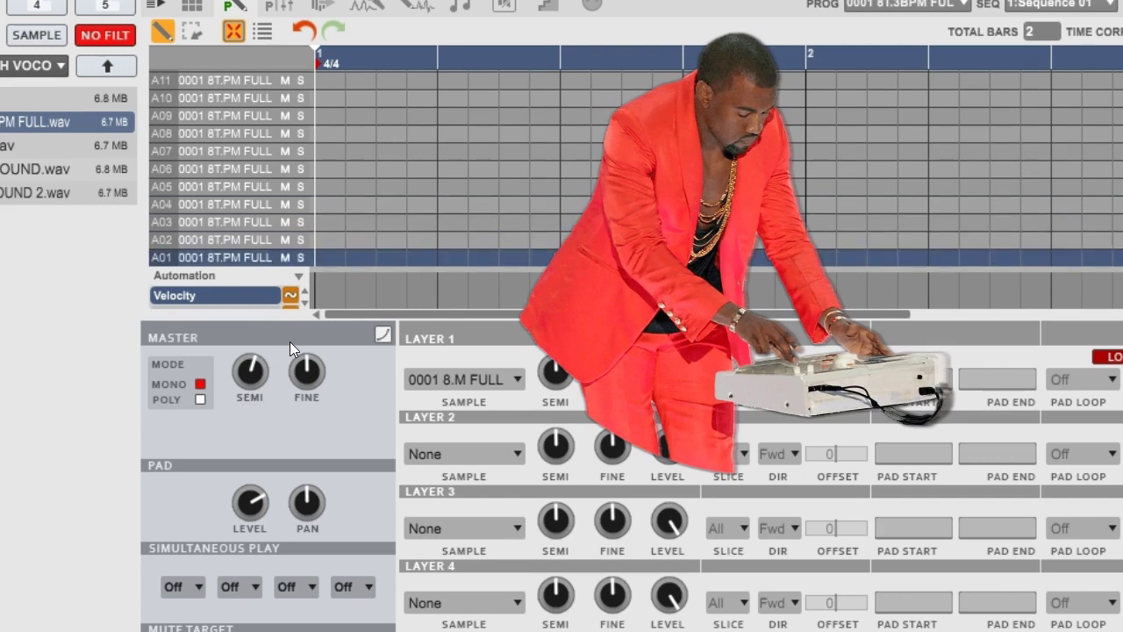
- Check Master semitone and fine values, then sweep fine tuning up to 99 and down to 48
click(300, 351)
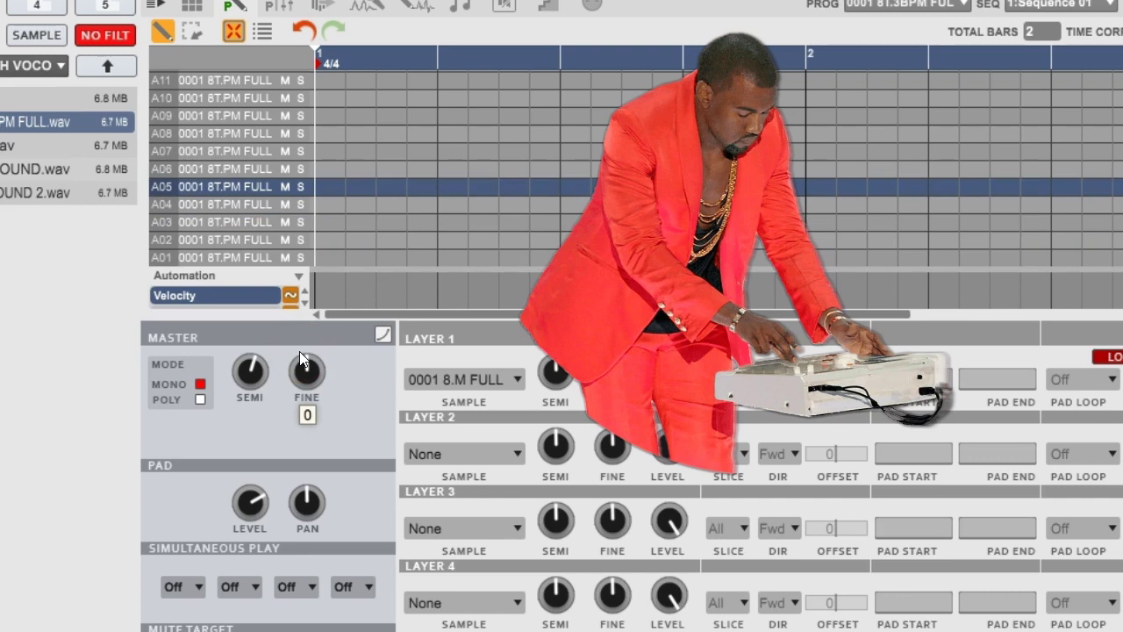
click(249, 370)
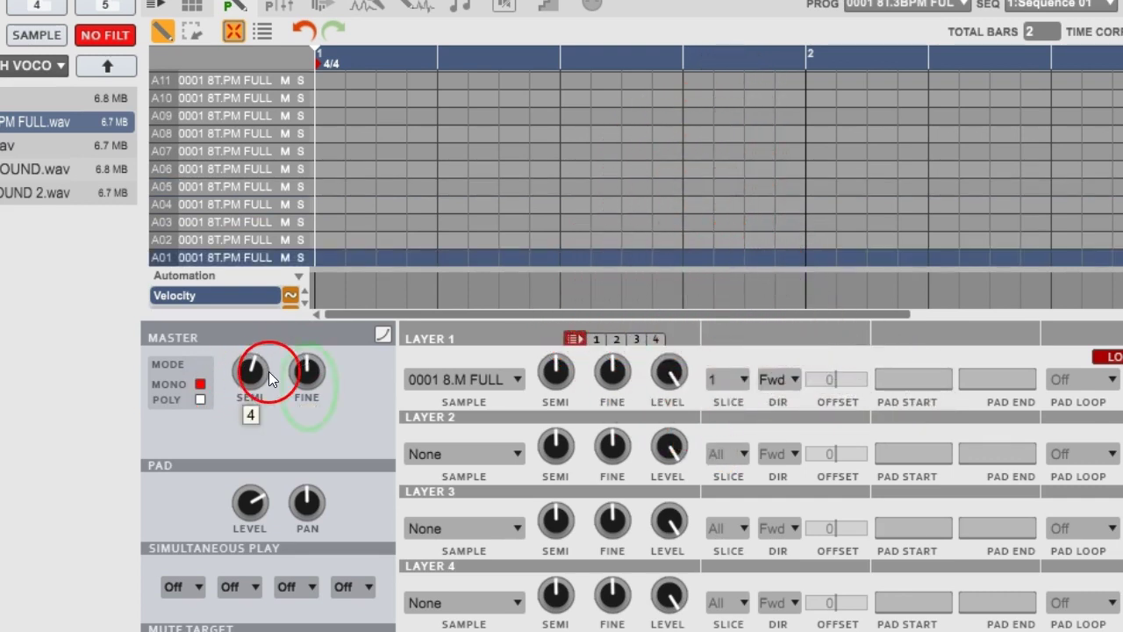
click(298, 371)
drag(297, 370, 333, 243)
drag(307, 372, 298, 305)
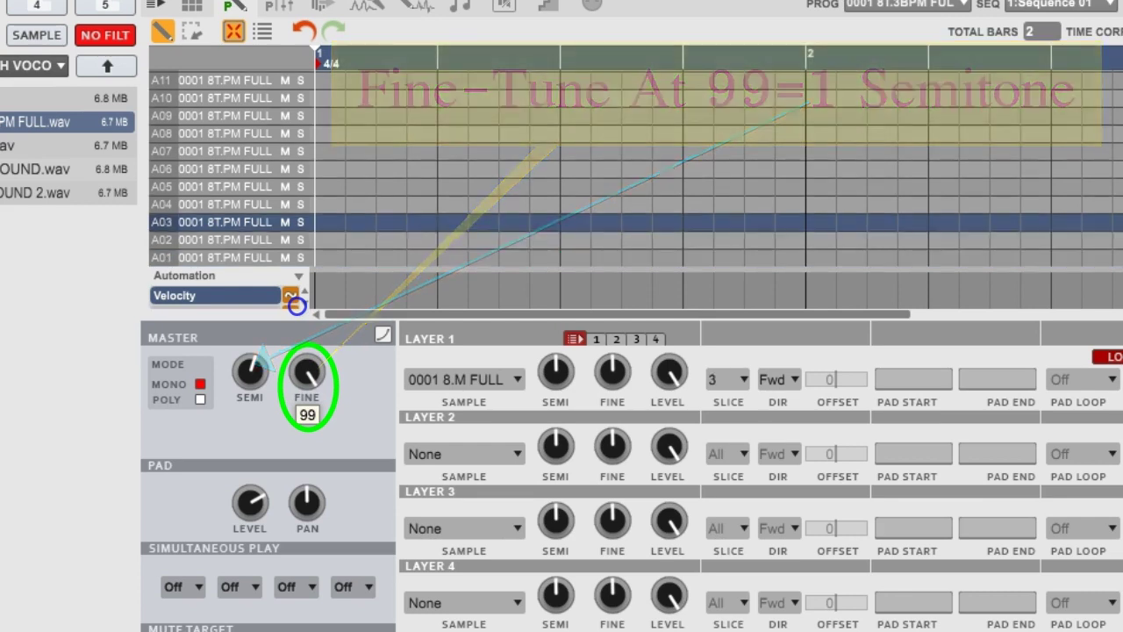
mouse_move(291, 351)
mouse_down()
mouse_move(283, 522)
mouse_move(325, 630)
mouse_move(319, 567)
mouse_move(333, 507)
mouse_up()
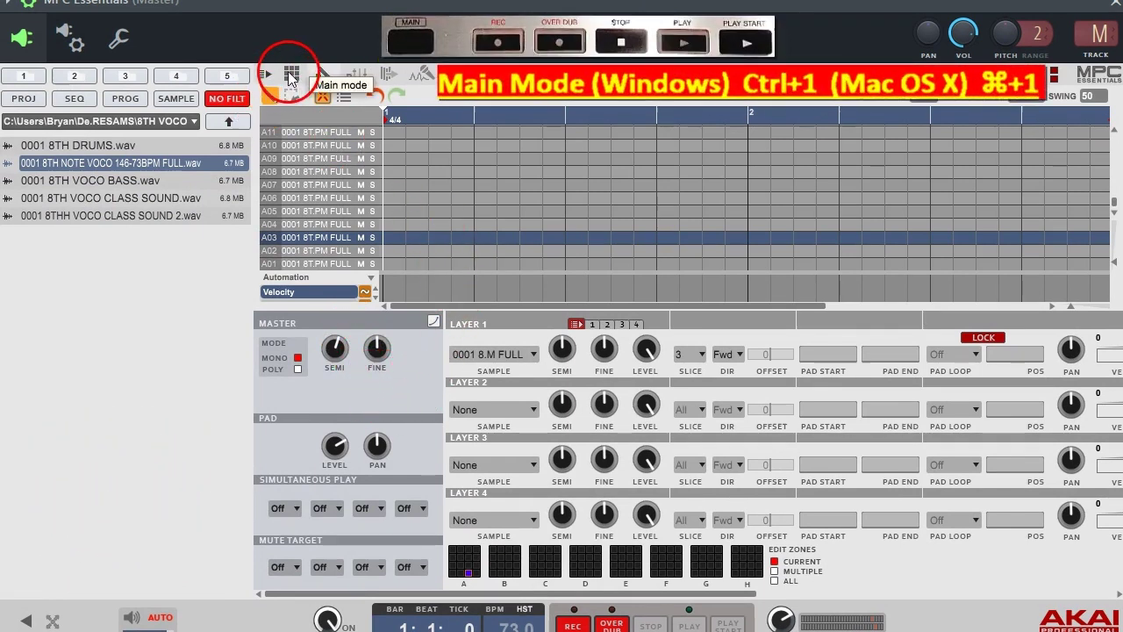
- Return to the Main sequence view showing the sliced program on the track
click(291, 74)
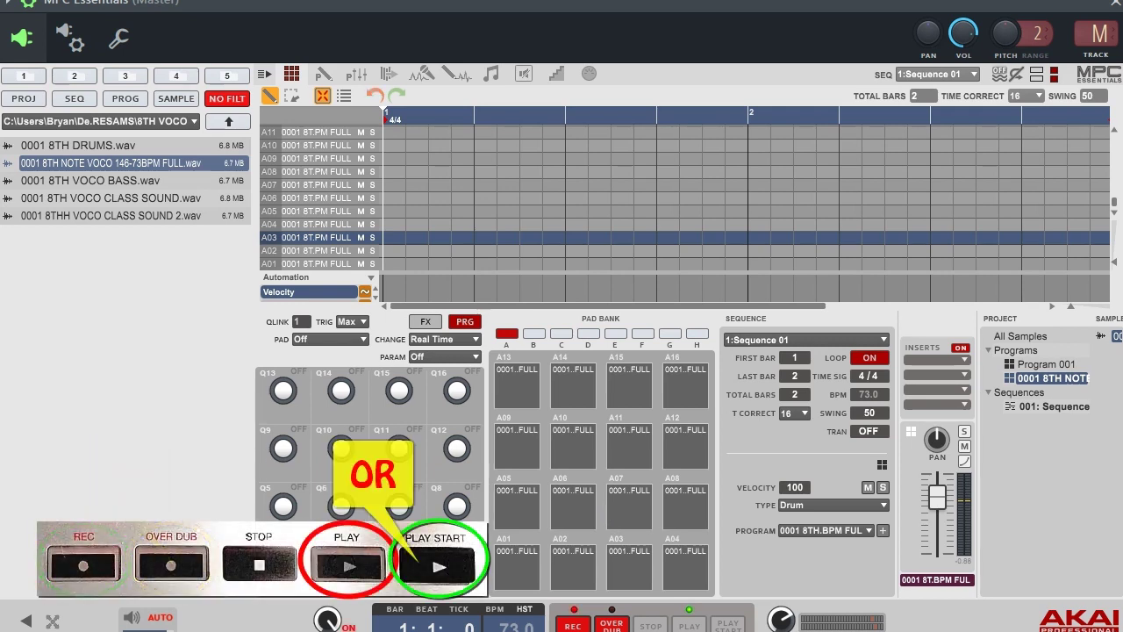
- Play Sequence 01, recording slice notes on pads A01–A04, then stop playback
key(space)
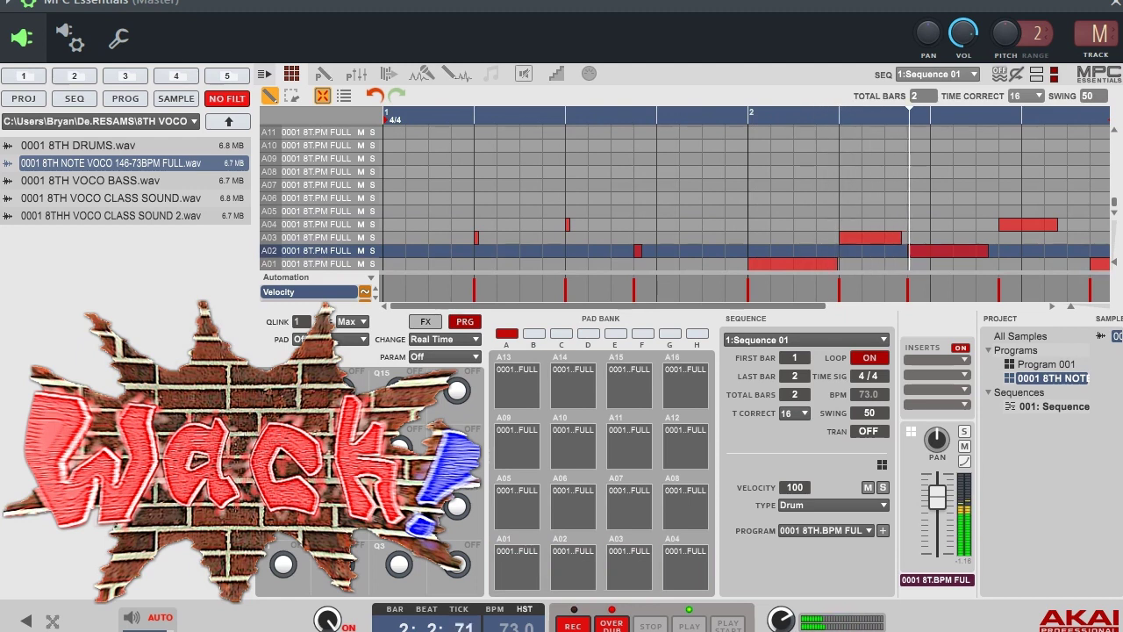
key(space)
click(395, 390)
click(437, 401)
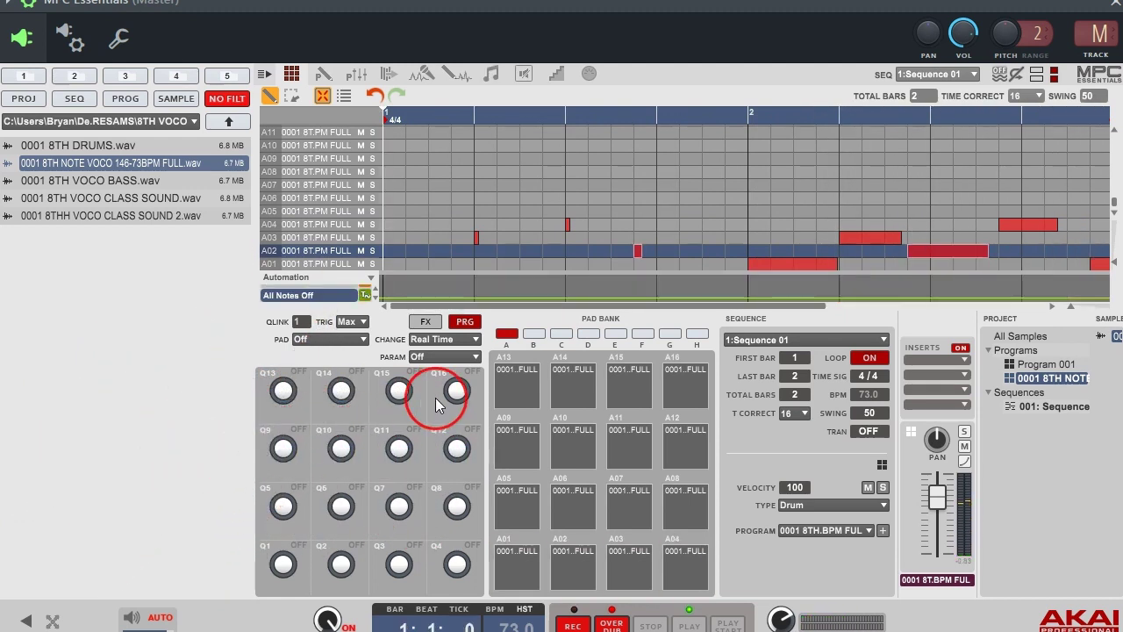